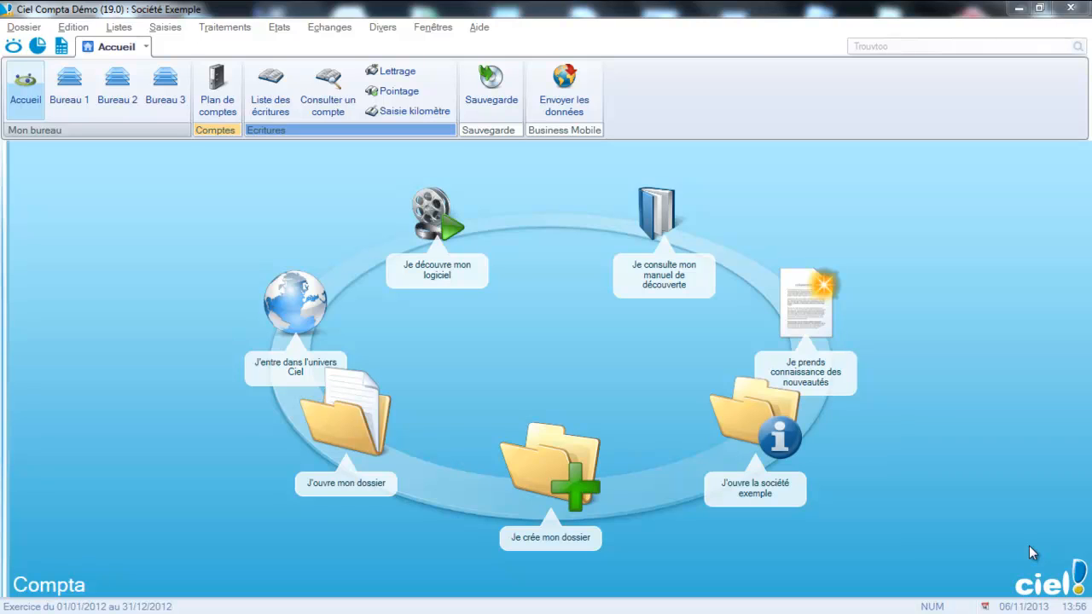
Open the chart of accounts and list the class 1 Capitaux accounts
left_click(118, 26)
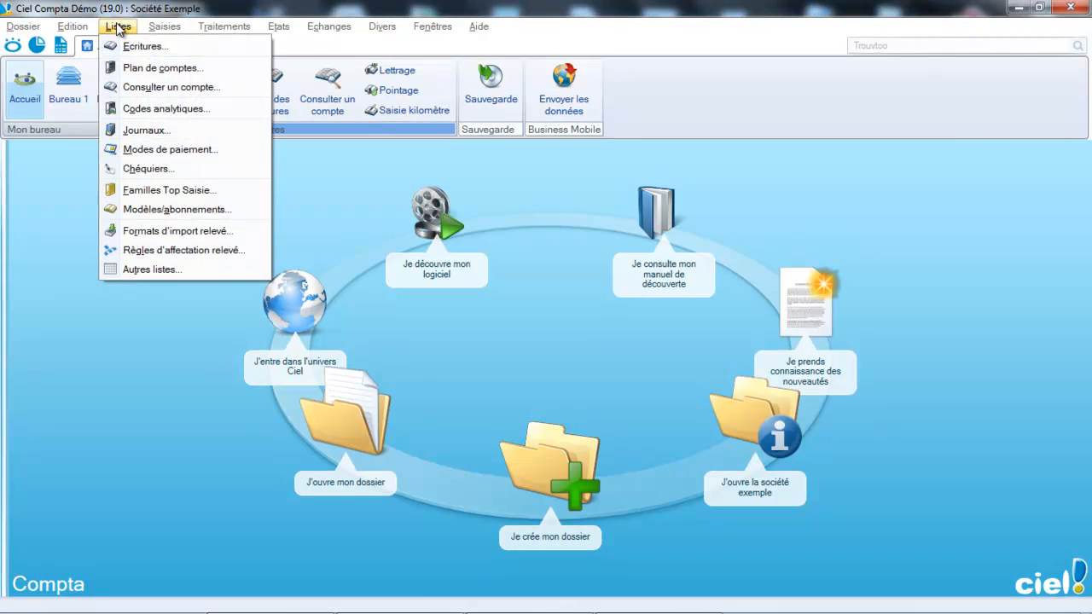
left_click(130, 72)
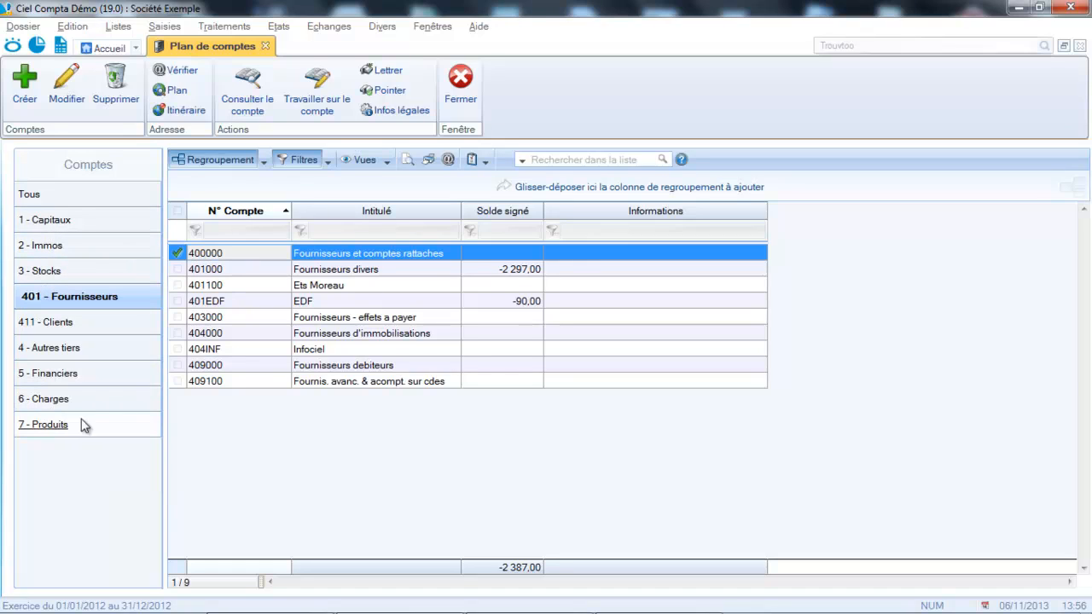
left_click(51, 223)
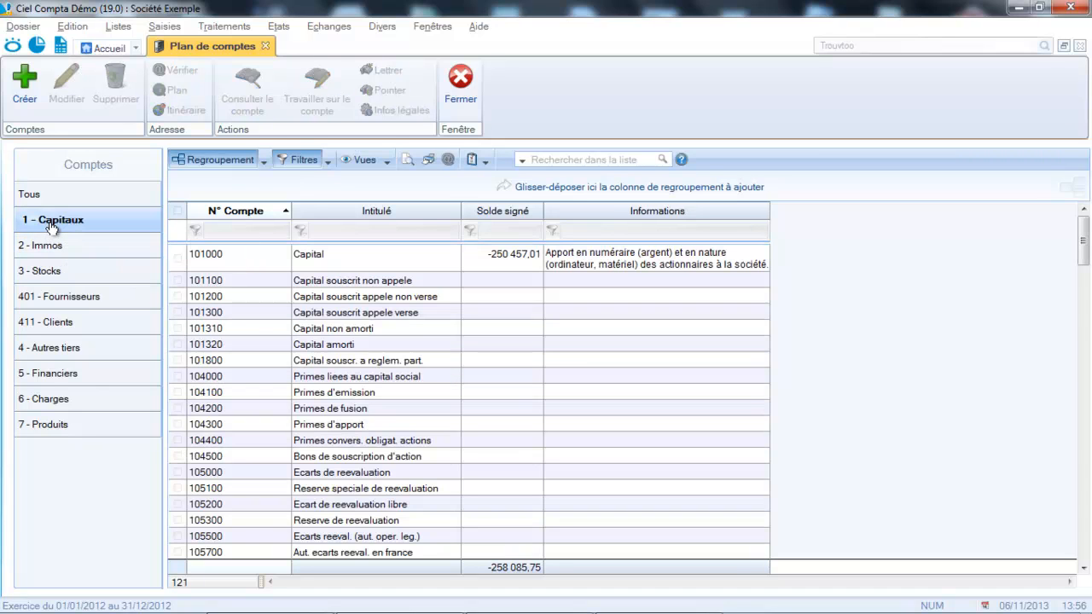
View the record of account 101300 Capital souscrit appele verse, and close it again
left_click(253, 317)
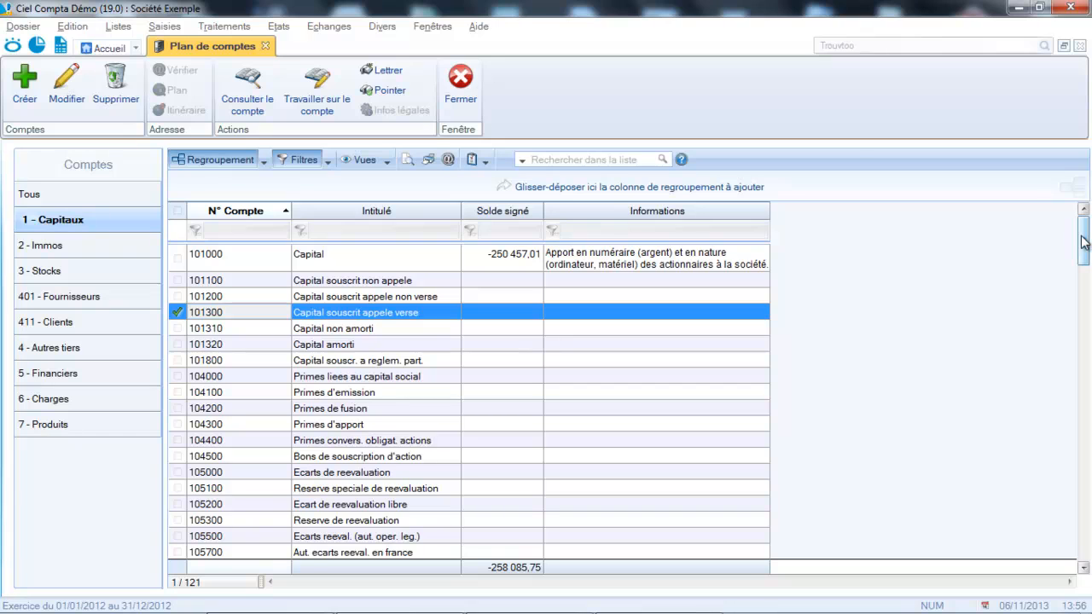
left_click_drag(1081, 240, 1079, 214)
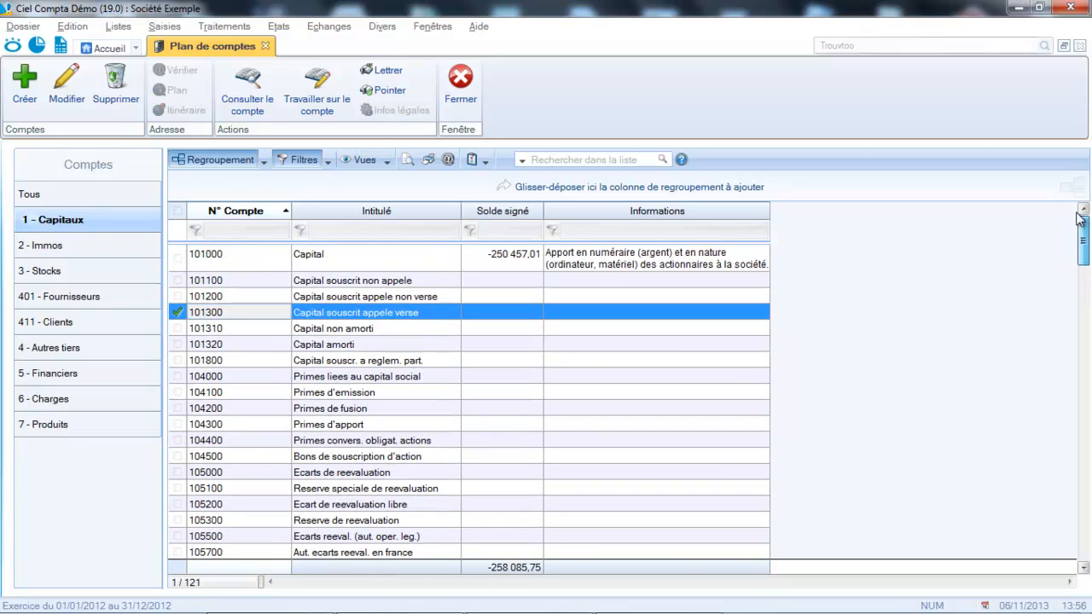
double_click(237, 313)
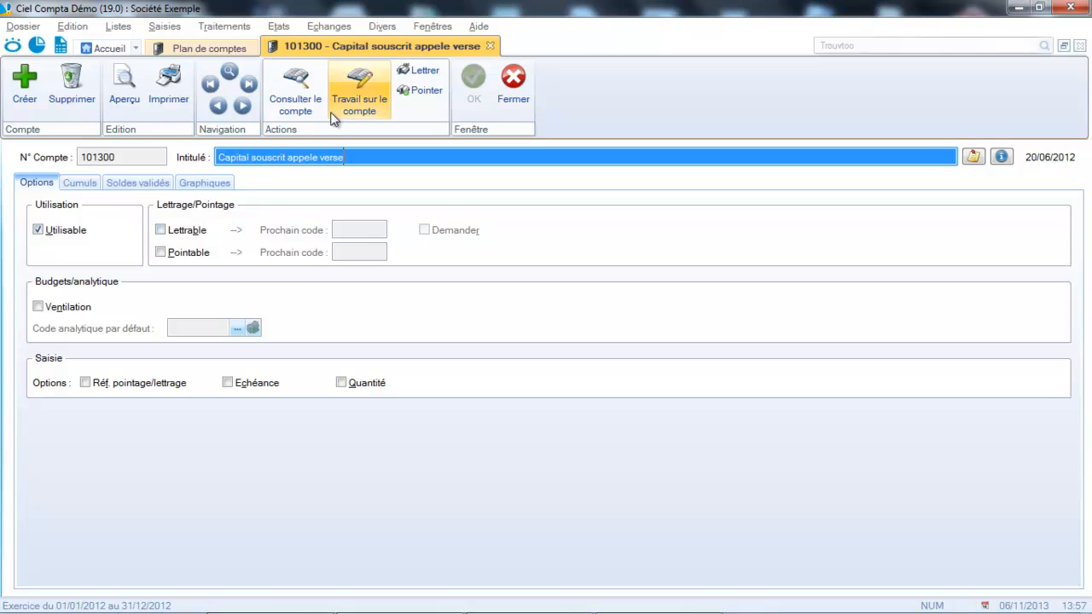
left_click(525, 96)
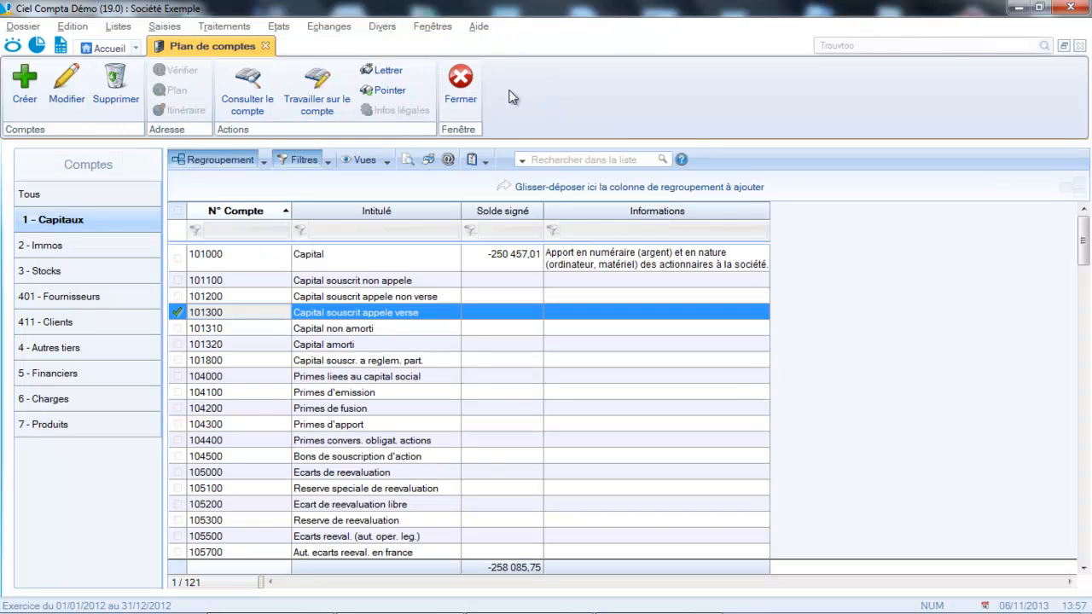
Try to create account 218300 in the class 2 Immos accounts, and open the existing account with that number
left_click(42, 246)
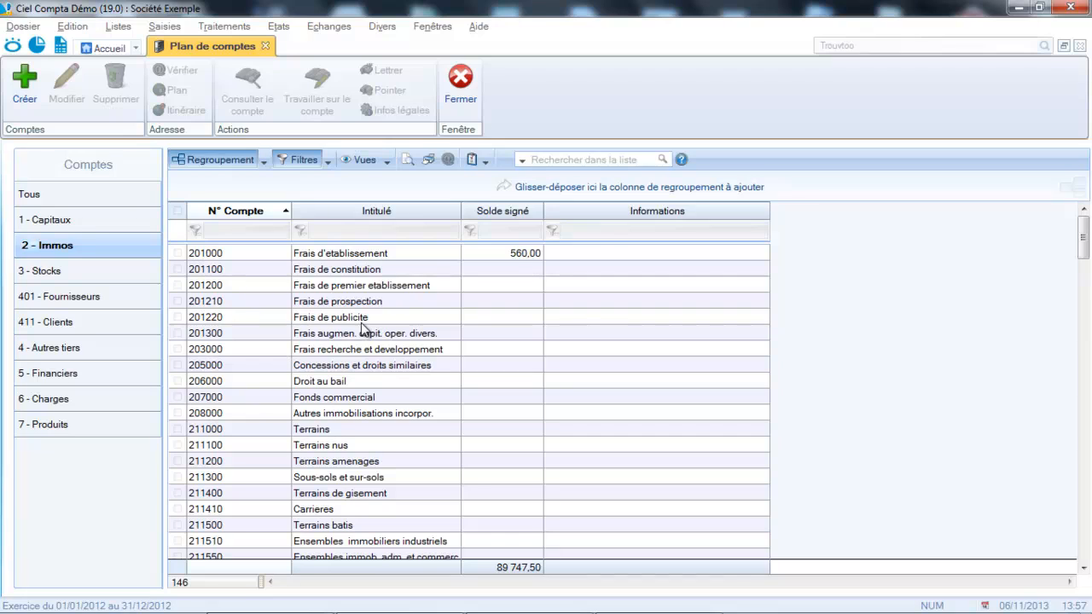
left_click(25, 81)
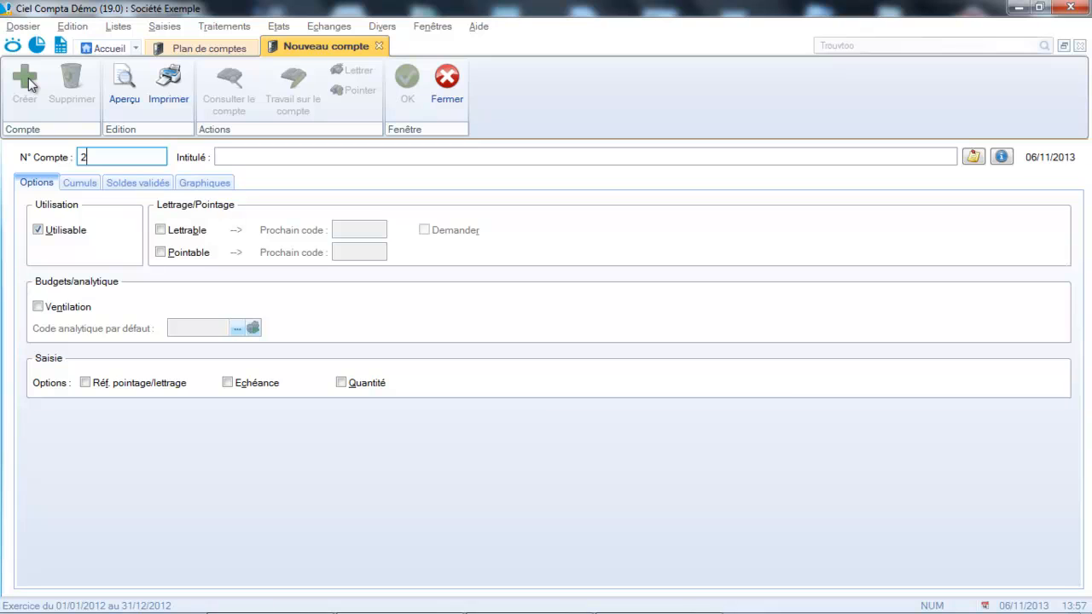
type("18300")
key("Tab")
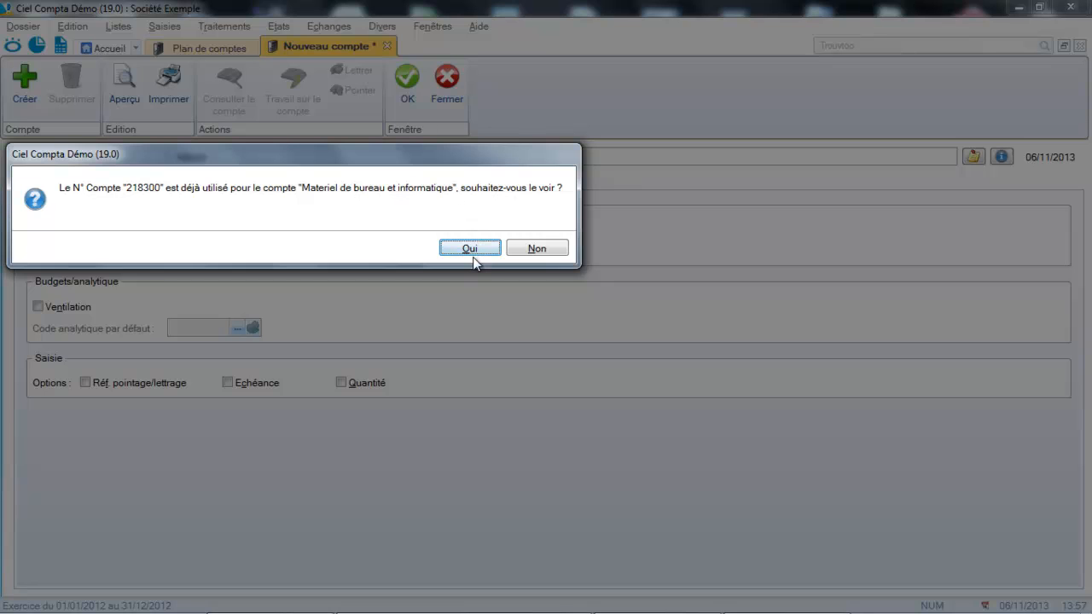
left_click(474, 254)
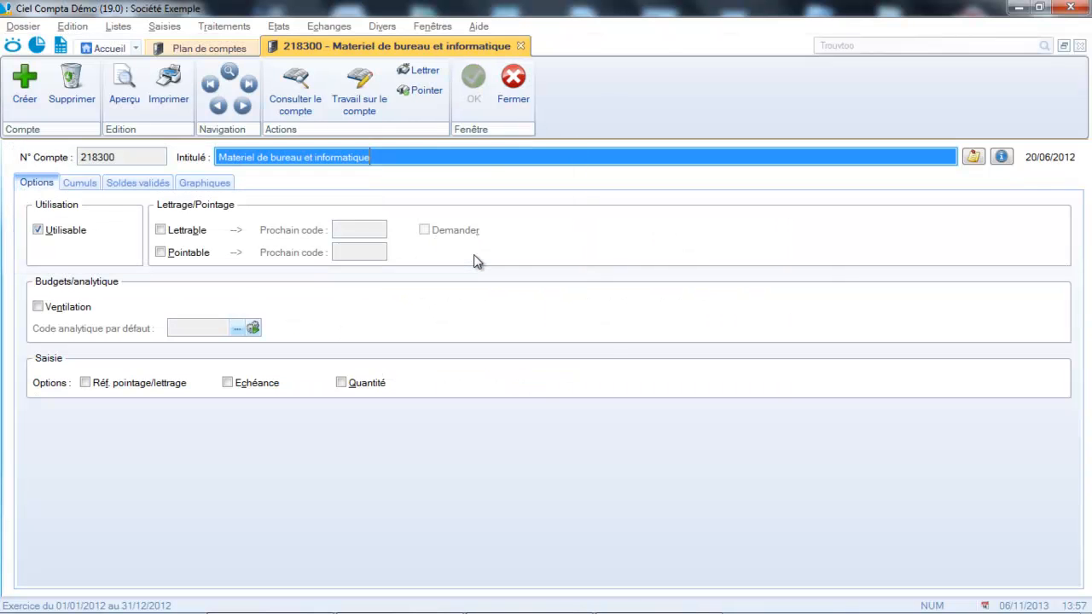
Change the title of account 218300 to "Ordinateur HP" and save the record
left_click(433, 152)
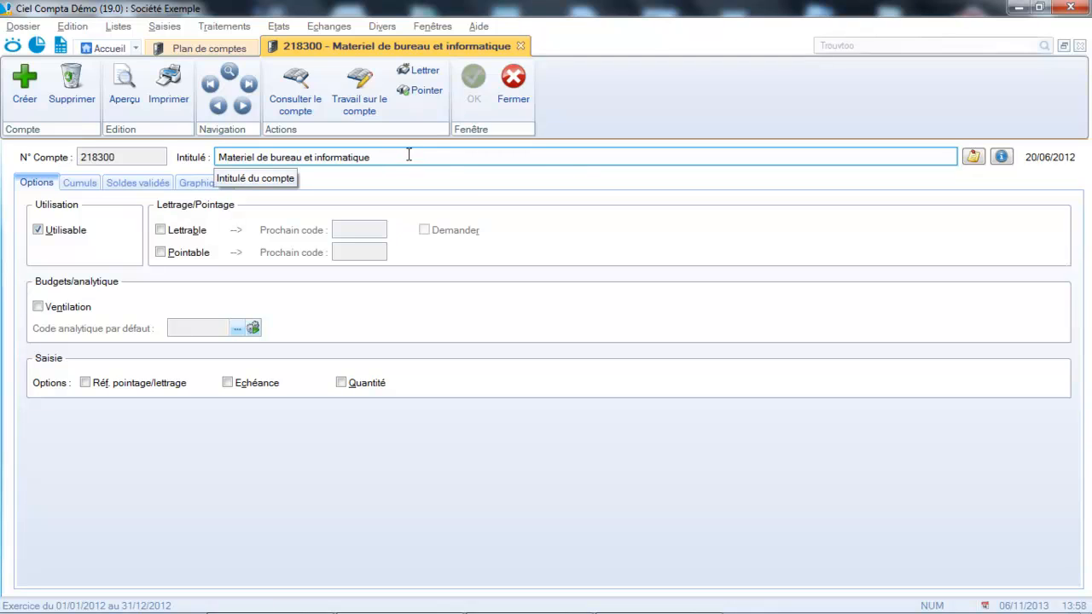
left_click_drag(410, 155, 142, 154)
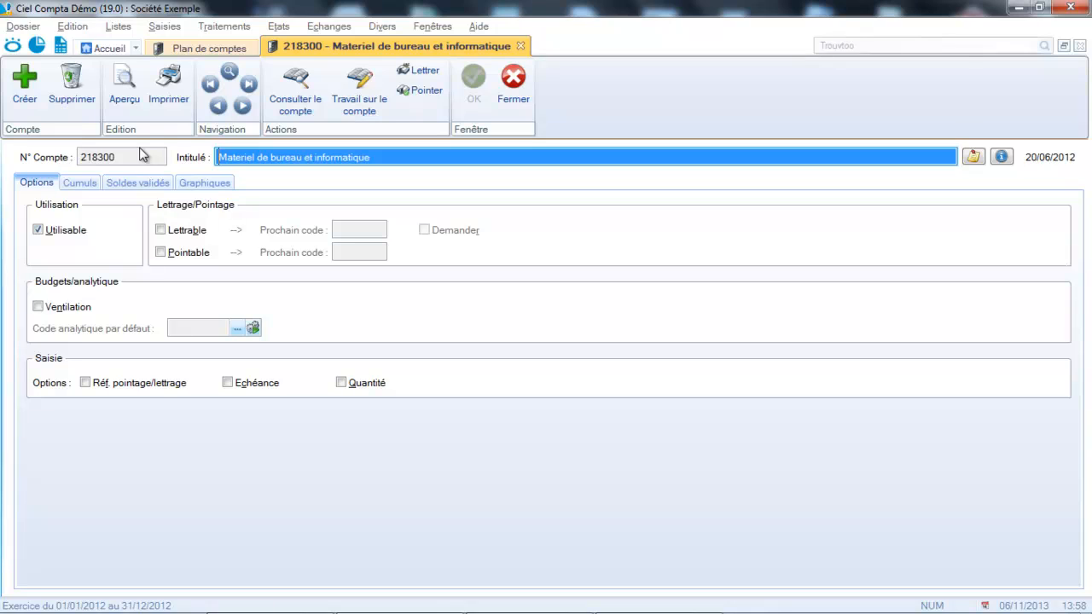
type("Ordia")
key("BackSpace")
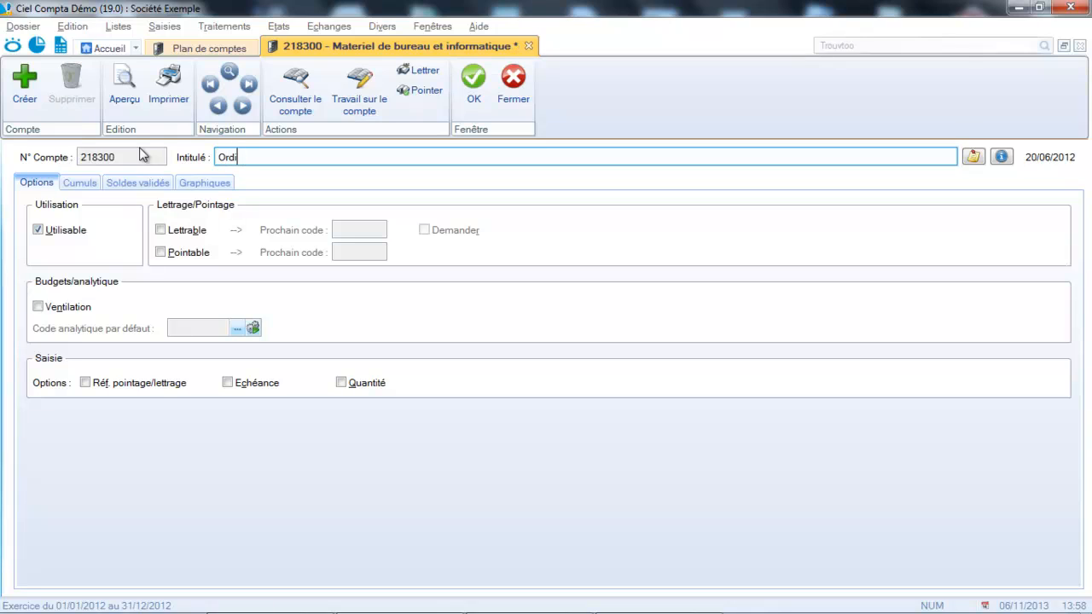
type("nateur")
key("Caps_Lock")
type("HP")
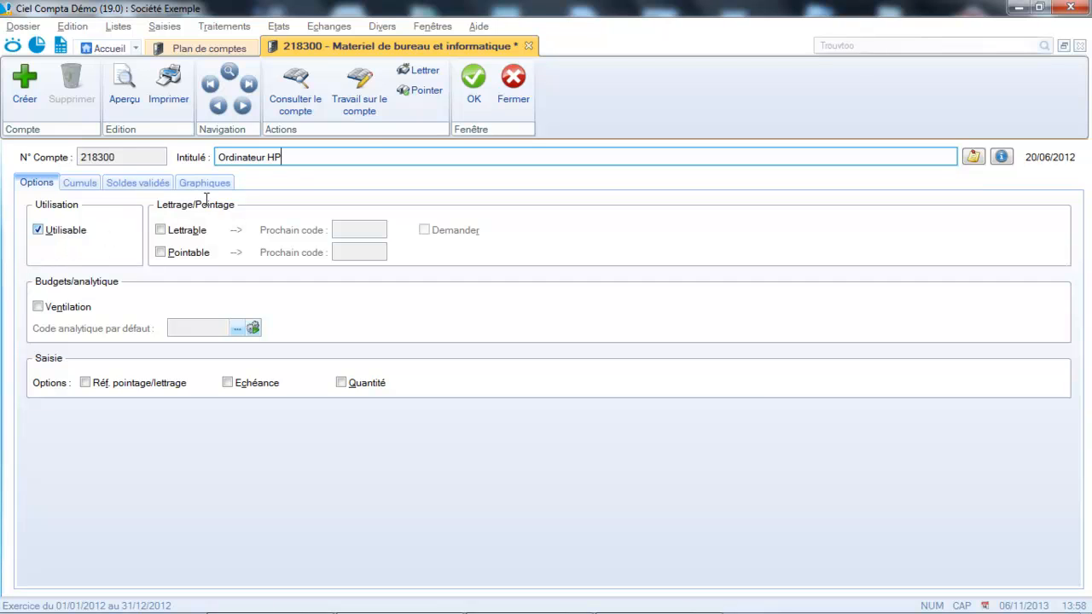
left_click(476, 92)
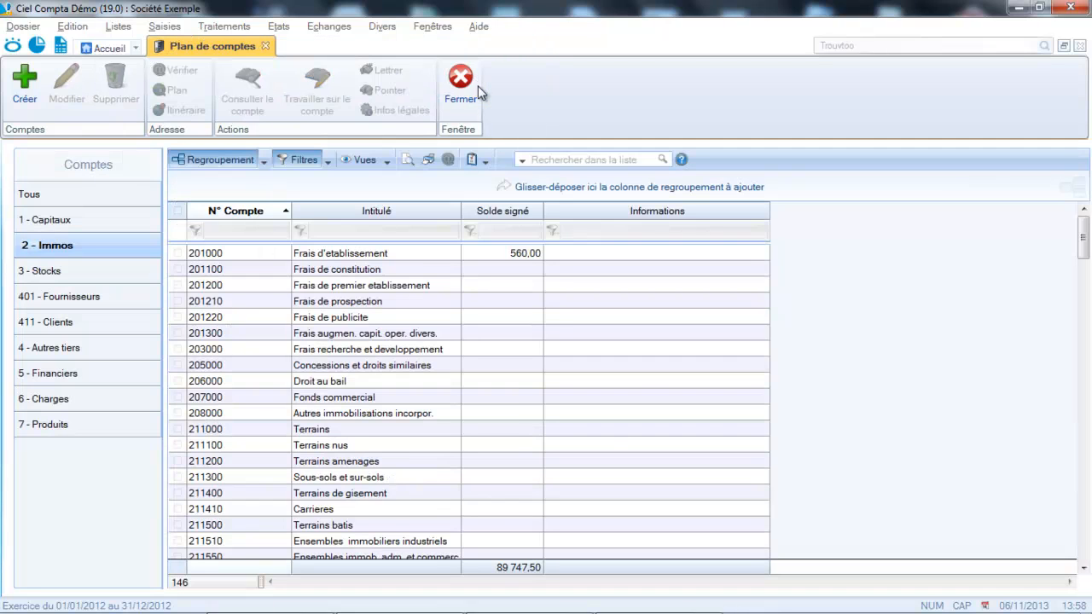
List the class 3 Stocks accounts, view the record of account 322400 Fournitures de magasin, and close it
left_click(35, 273)
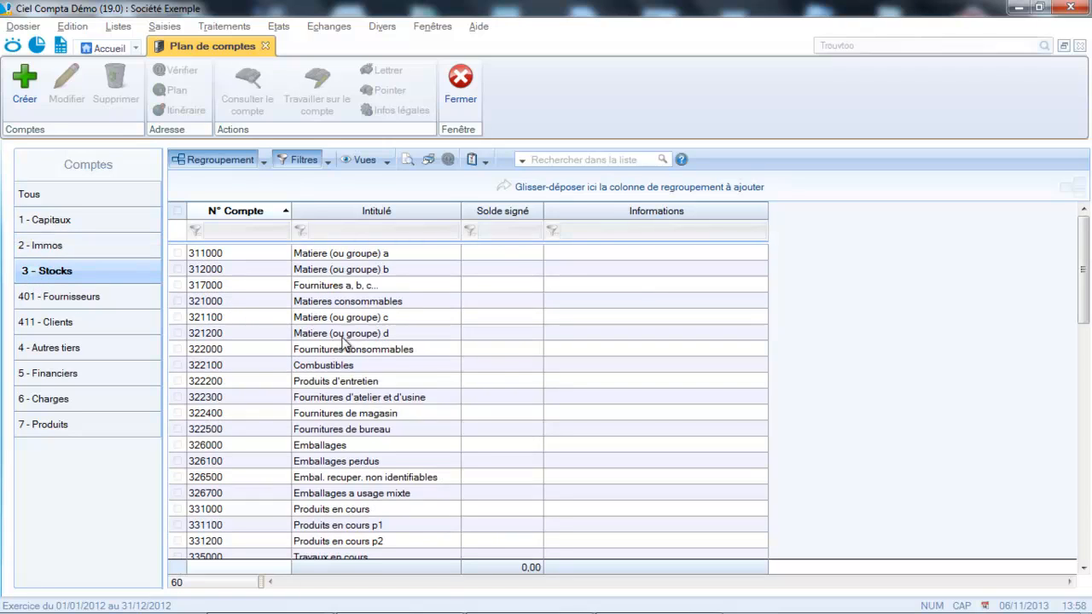
mouse_move(1081, 245)
left_mouse_down()
mouse_move(1085, 291)
mouse_move(1085, 240)
left_mouse_up()
left_click(279, 414)
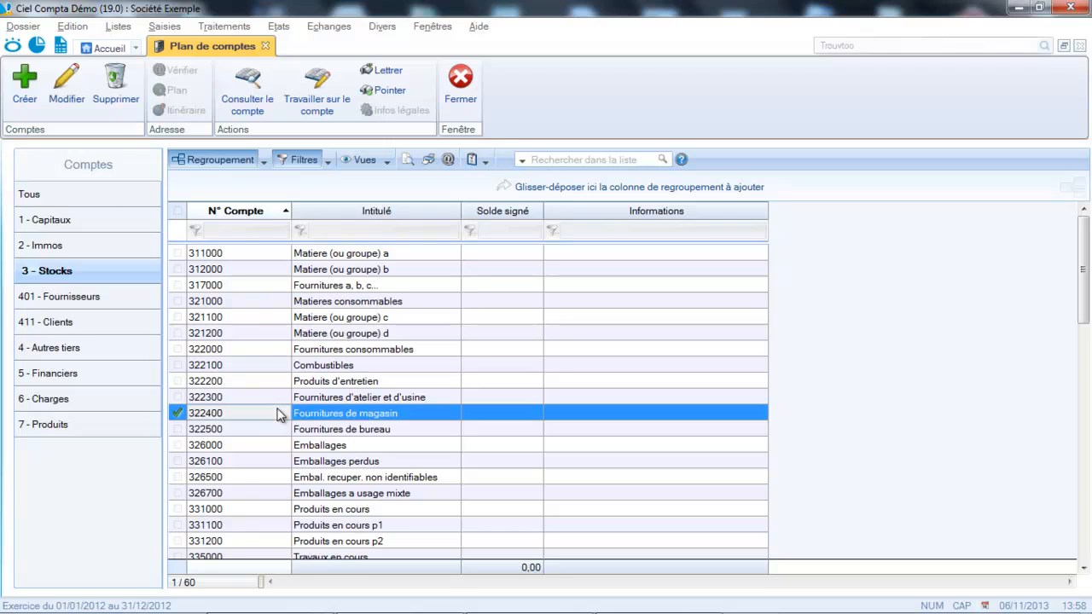
double_click(279, 414)
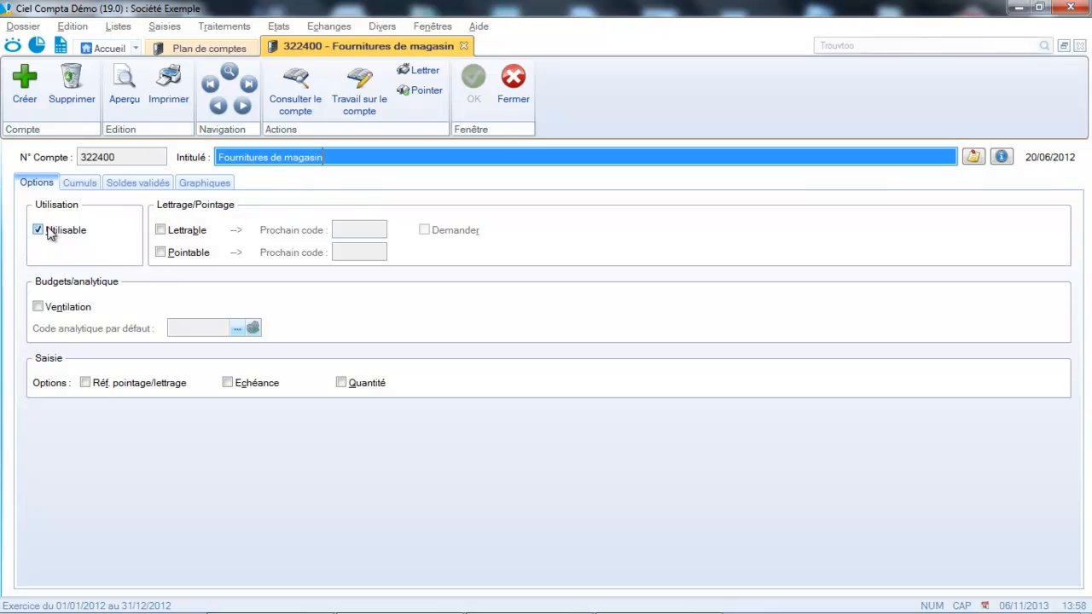
left_click(512, 101)
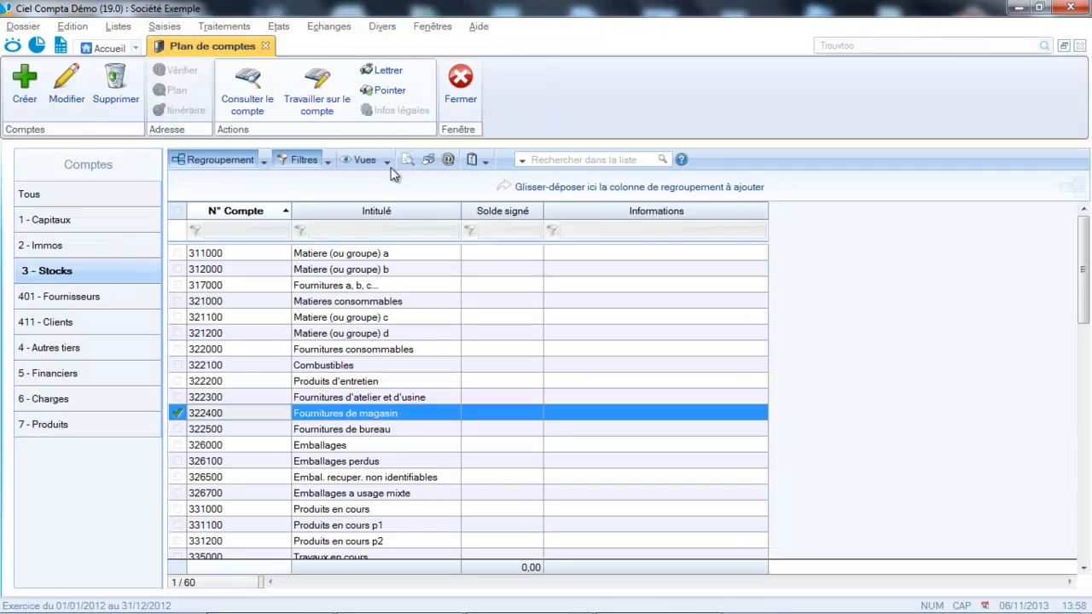
Create supplier account 401ORANGE titled "FOURNISSEUR ORANGE" with the Lettrable option enabled, and save it
left_click(79, 296)
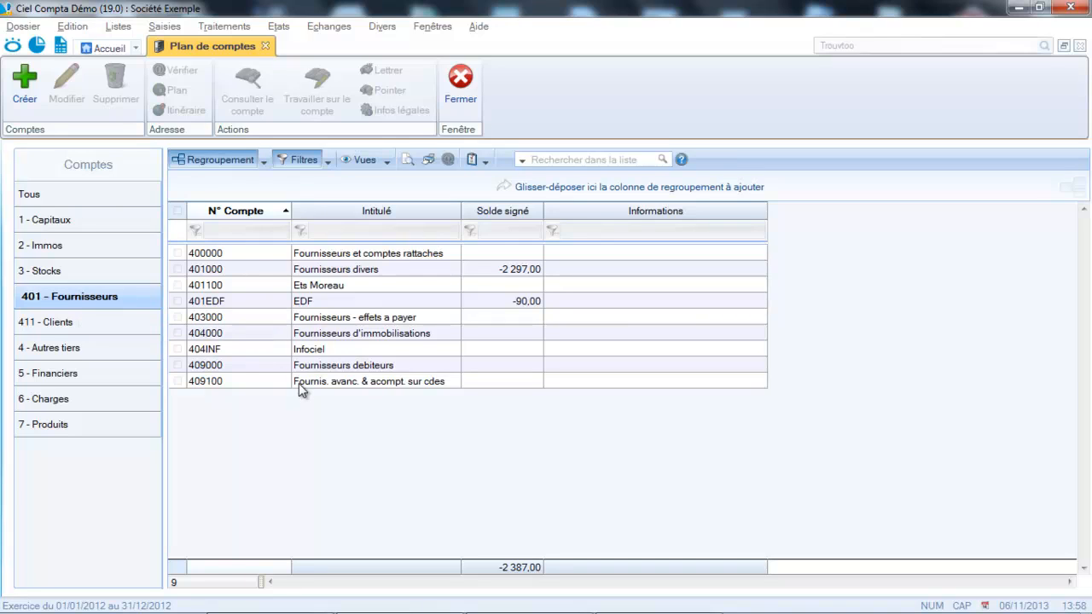
left_click(24, 96)
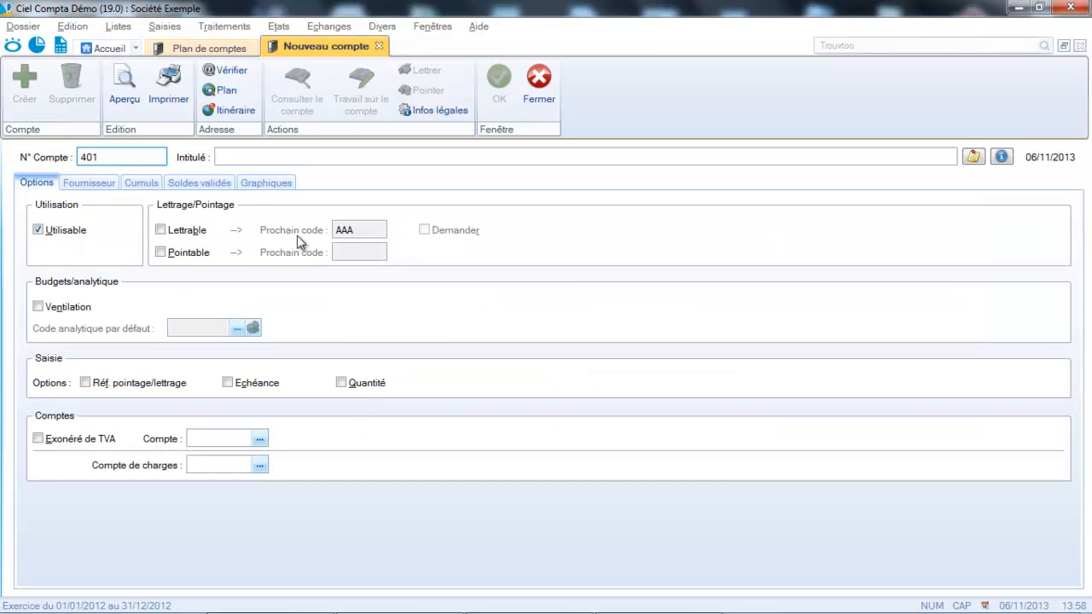
type("ORANGE")
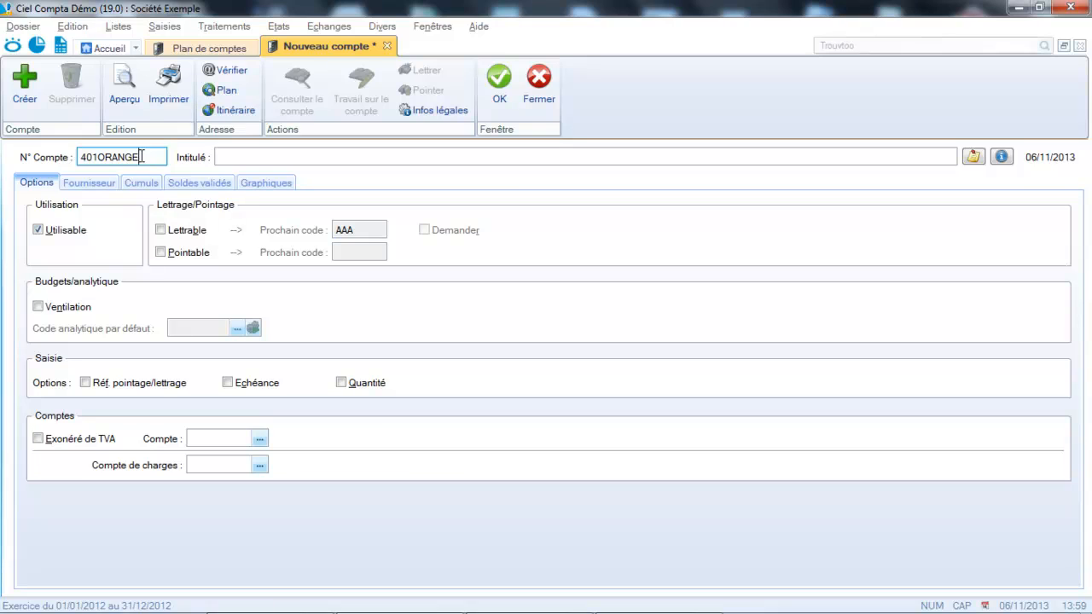
left_click(273, 156)
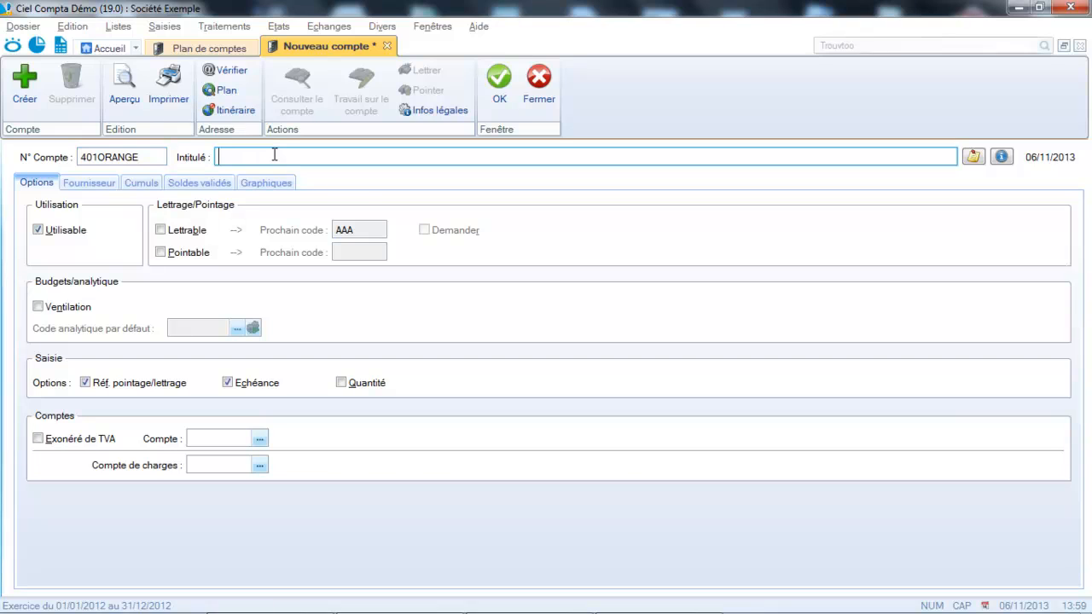
type("FOURNISSE")
type("UR ORANGE")
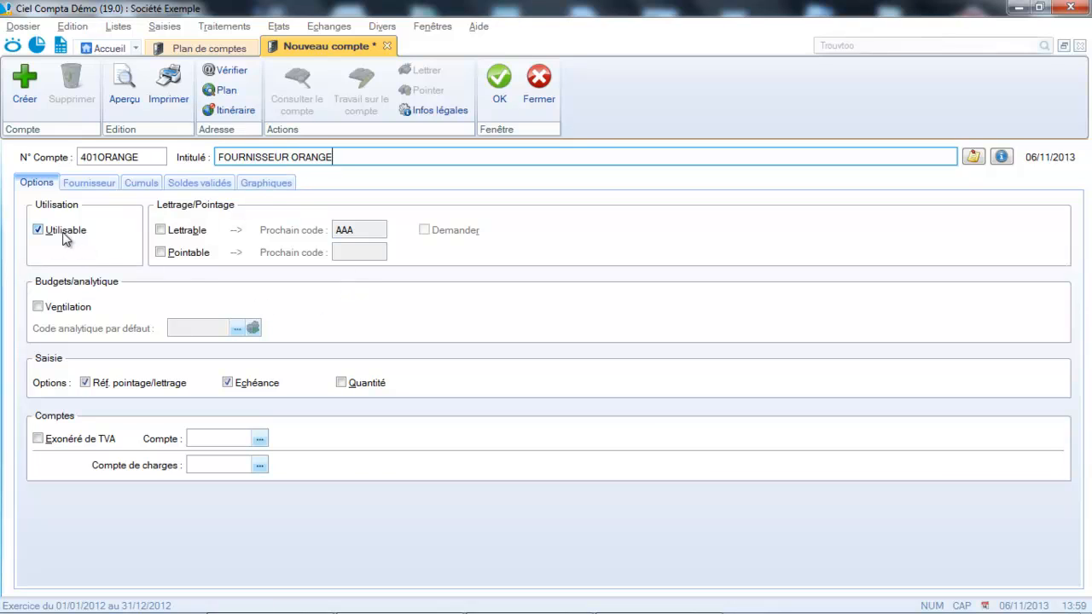
left_click(160, 232)
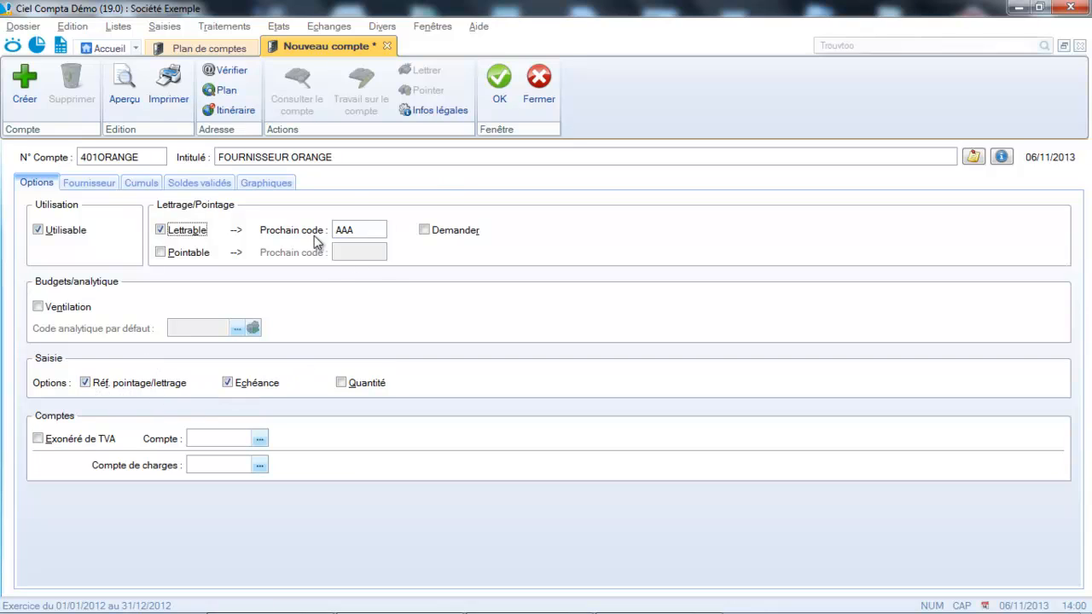
left_click(485, 80)
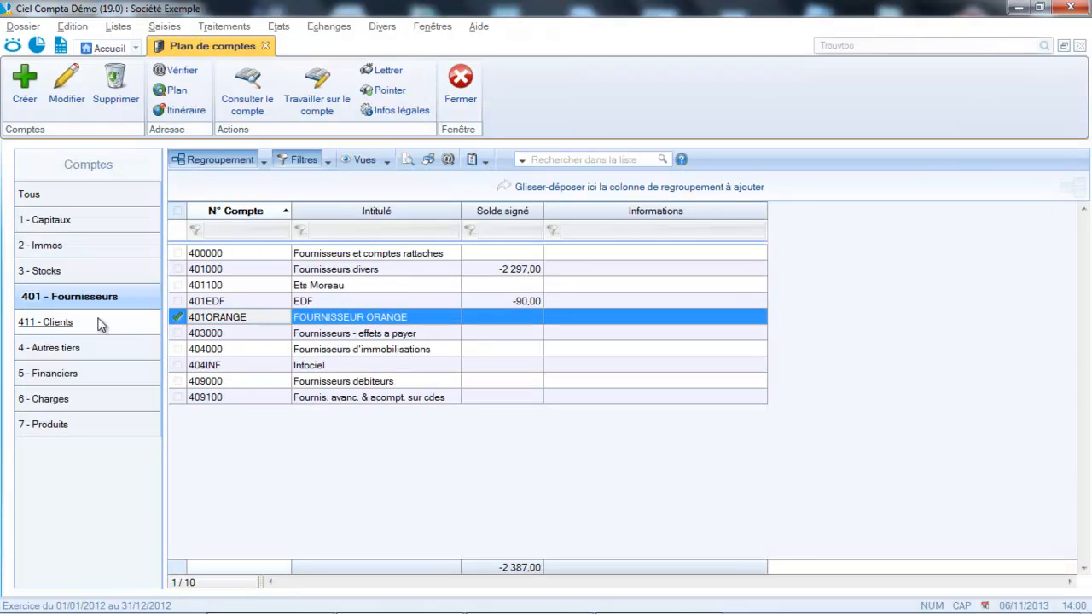
Create client account 411EMFA titled "CLIENT EMFA" with the Lettrable option enabled, and save it
left_click(45, 321)
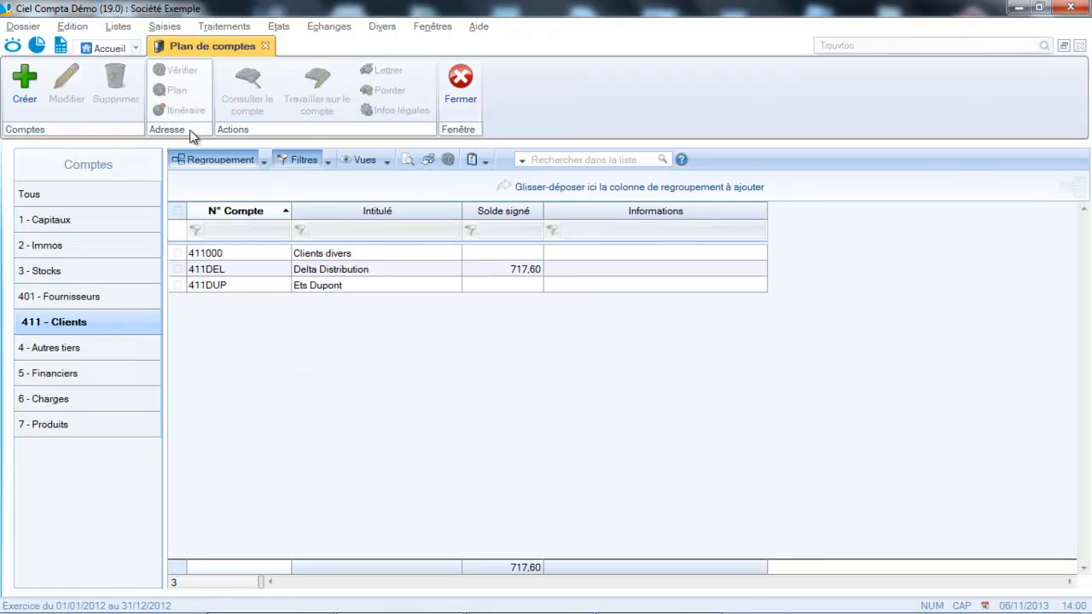
left_click(25, 85)
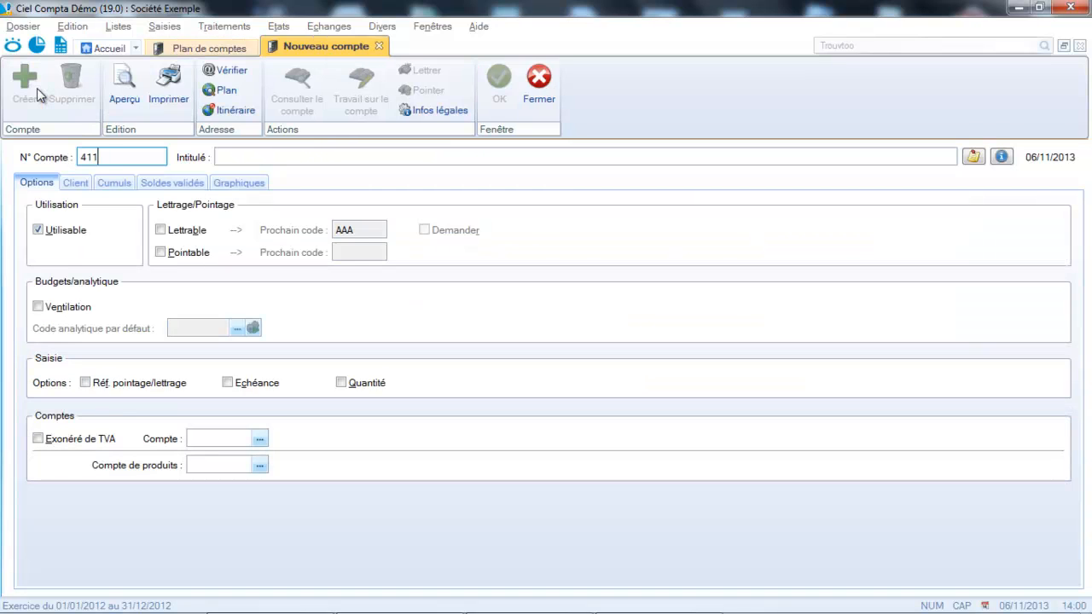
type("EMFA")
key("Tab")
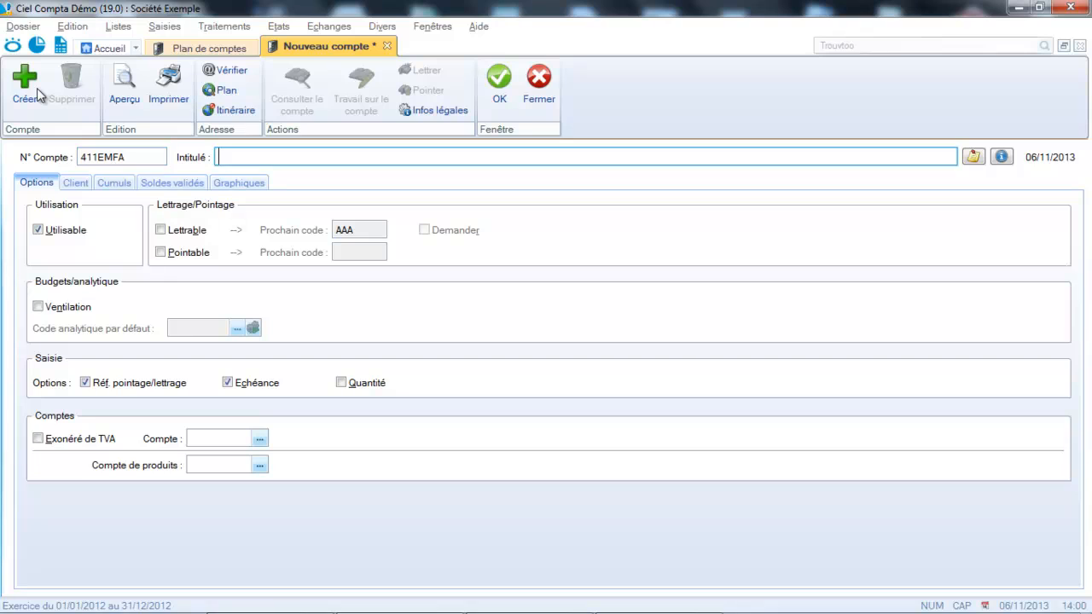
type("CLIENT EMFA")
left_click(160, 230)
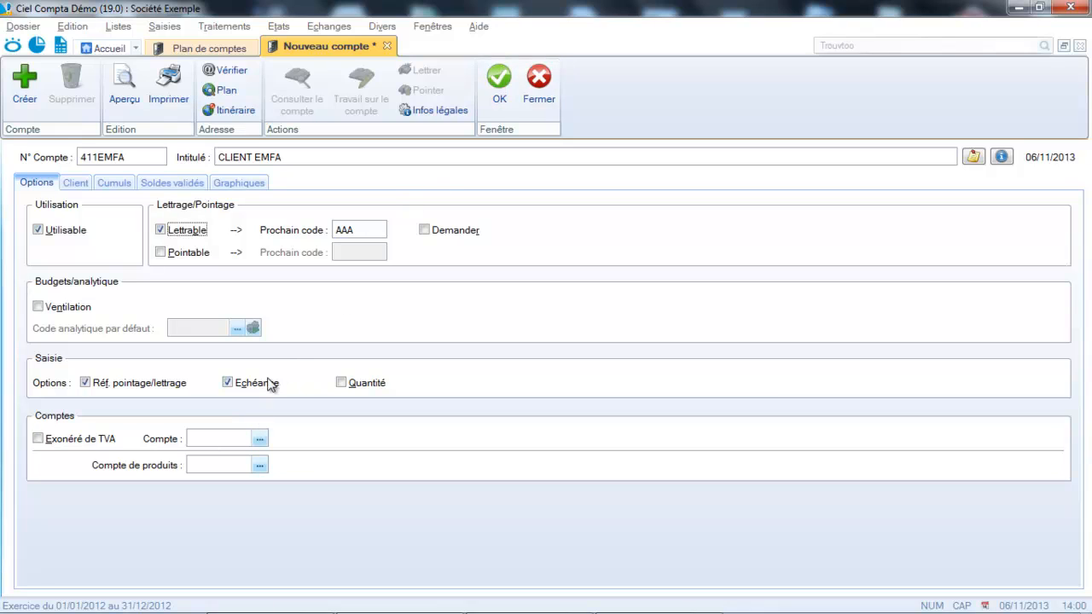
left_click(495, 83)
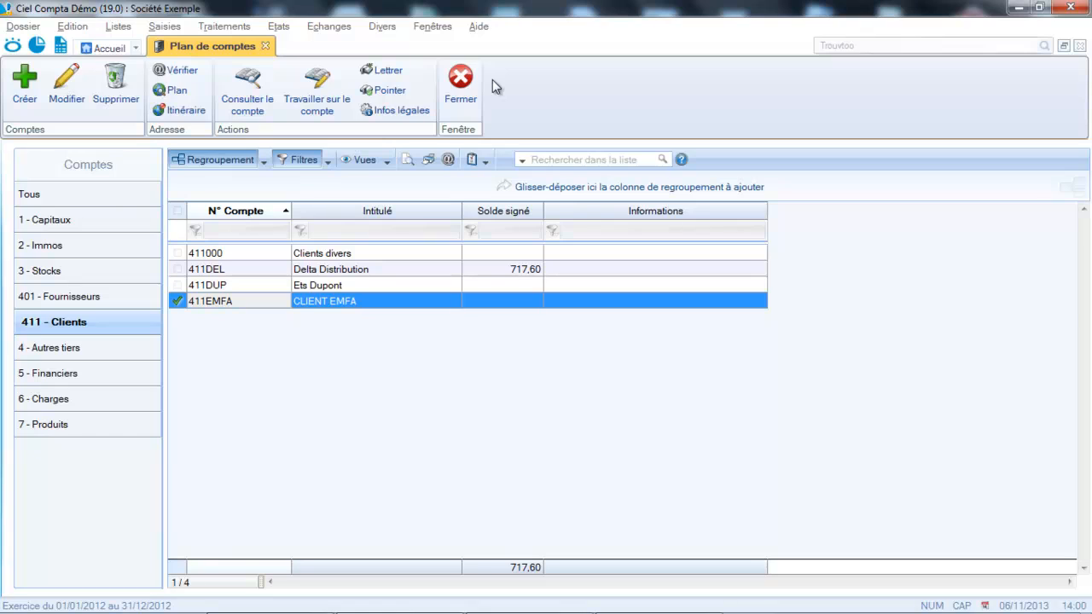
List the class 4 Autres tiers accounts and select account 445664 Tva déductible 19.6 %
left_click(73, 349)
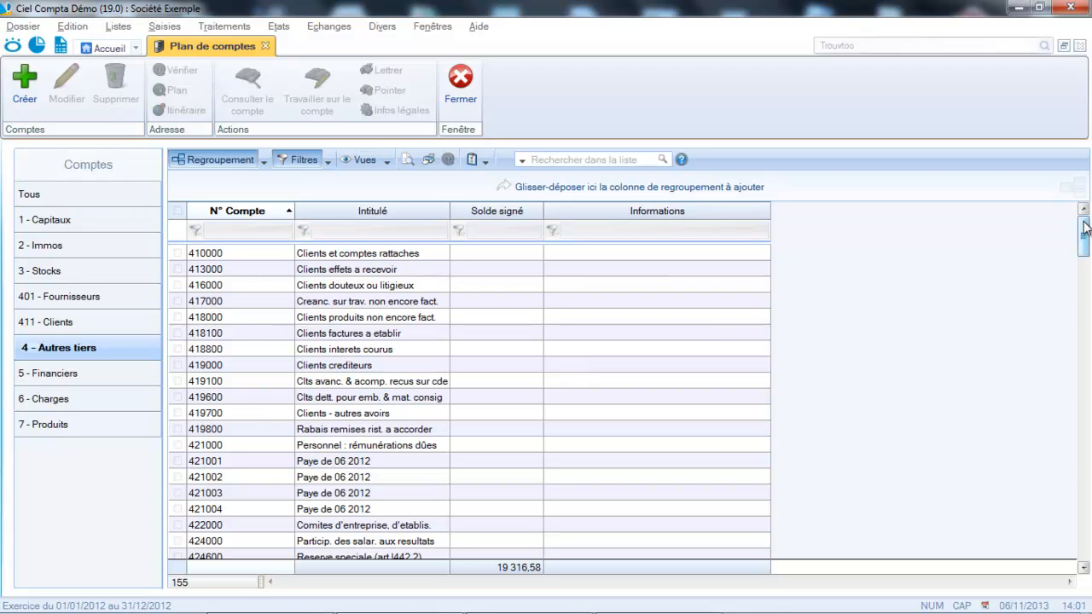
left_click_drag(1082, 228, 1086, 348)
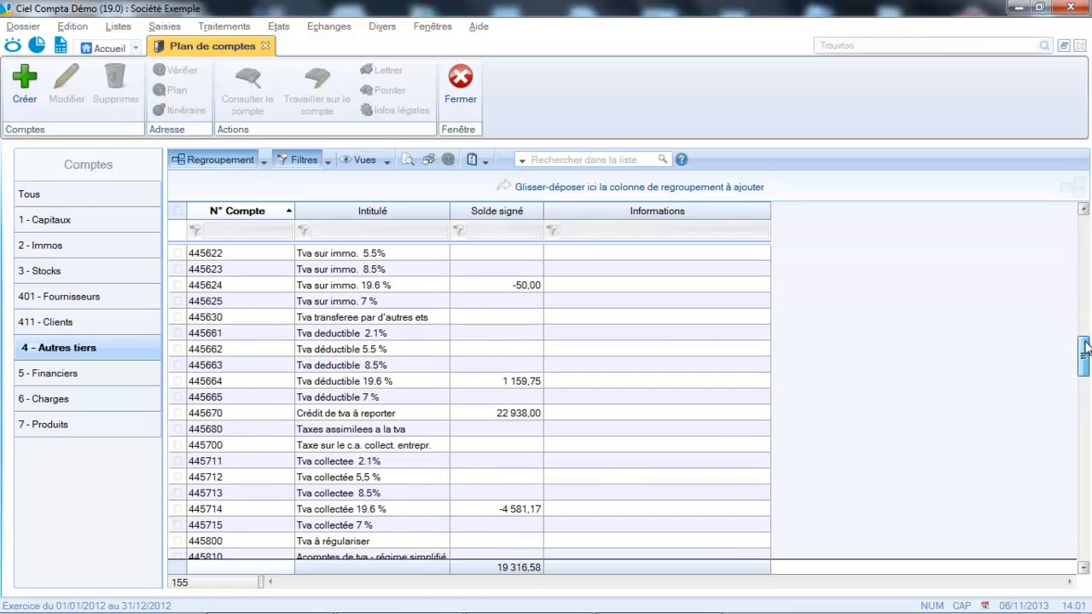
left_click(257, 381)
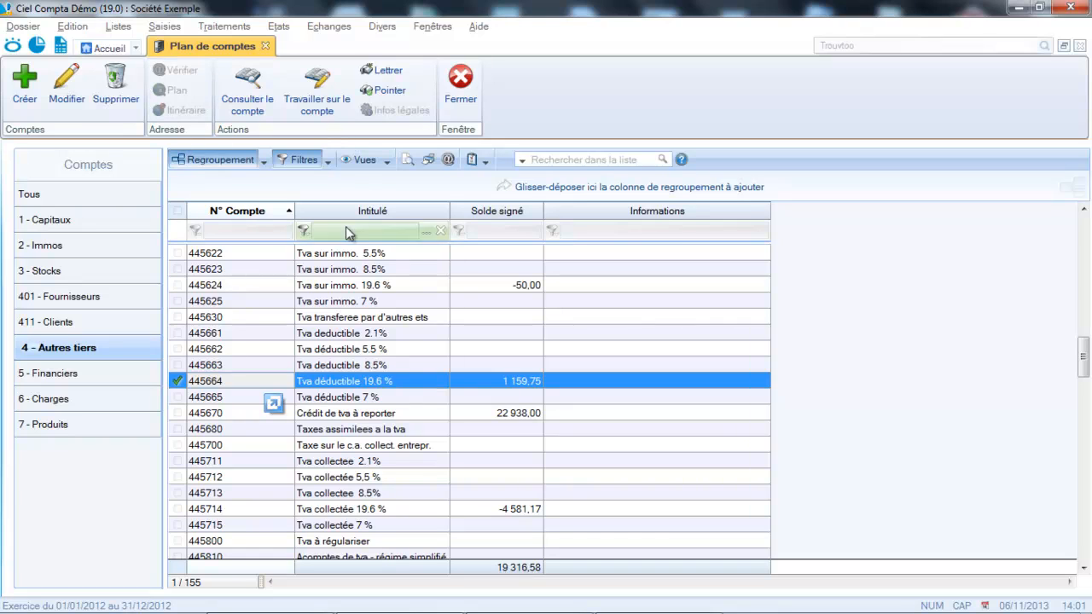
Open account 445664 Tva déductible 19.6 %, choose Déductible as its Type de TVA, and save the record
left_click(384, 378)
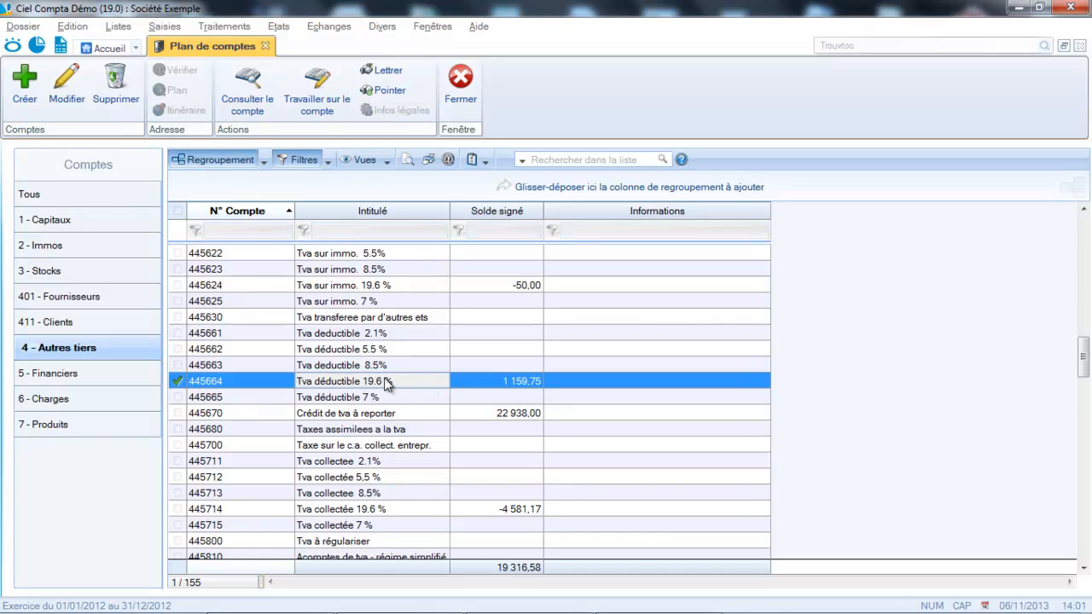
double_click(383, 380)
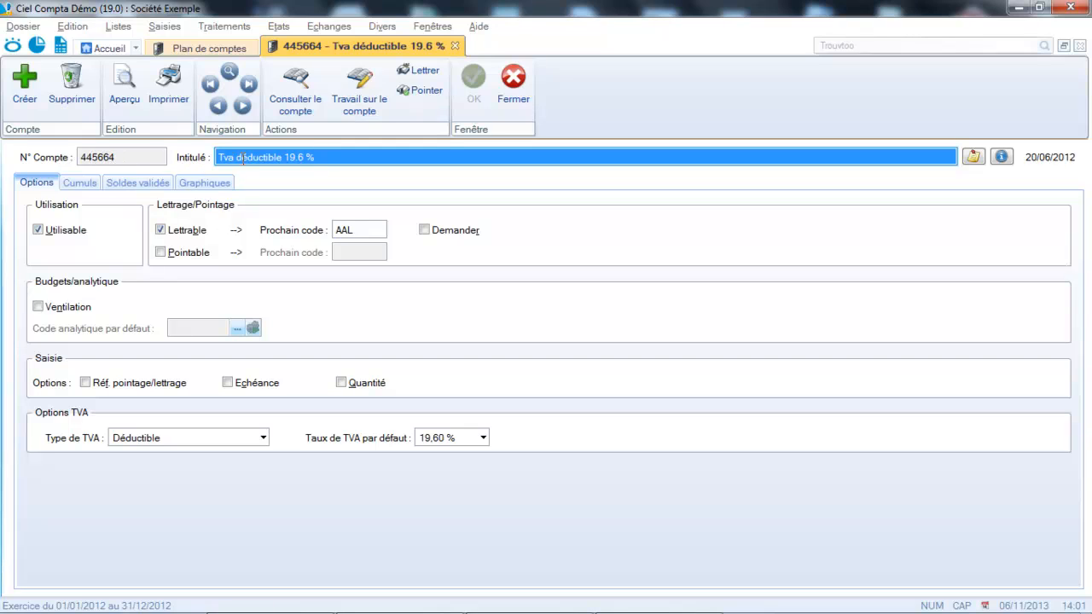
left_click(248, 157)
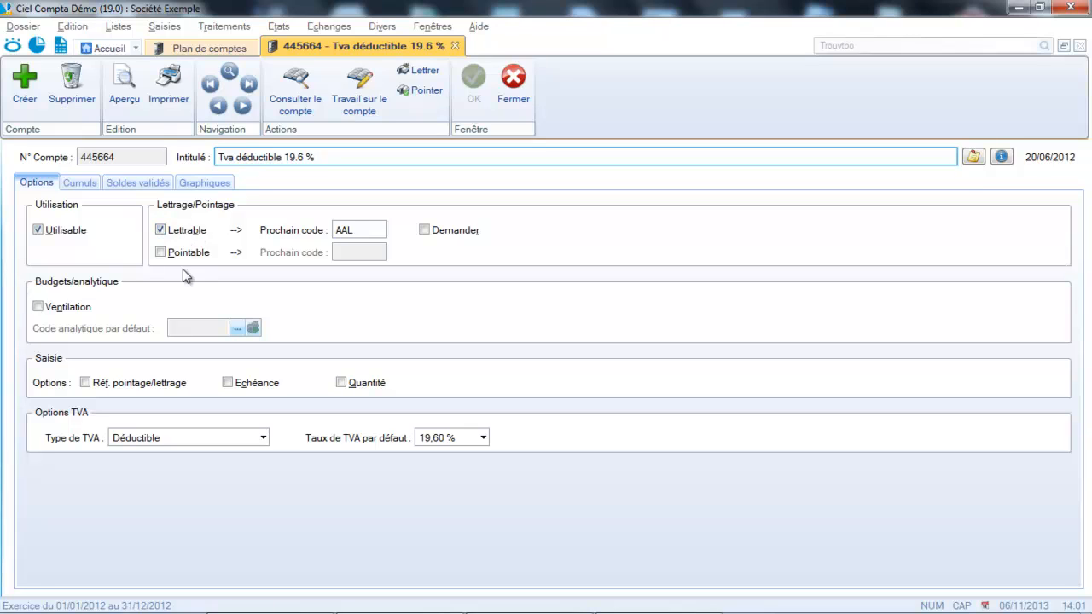
left_click(247, 440)
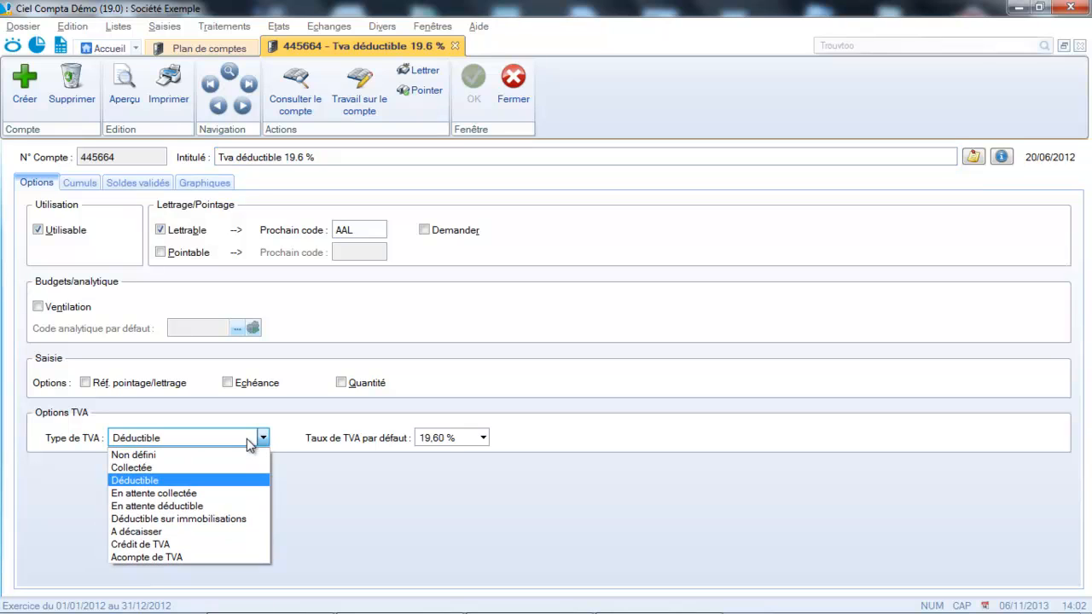
left_click(189, 481)
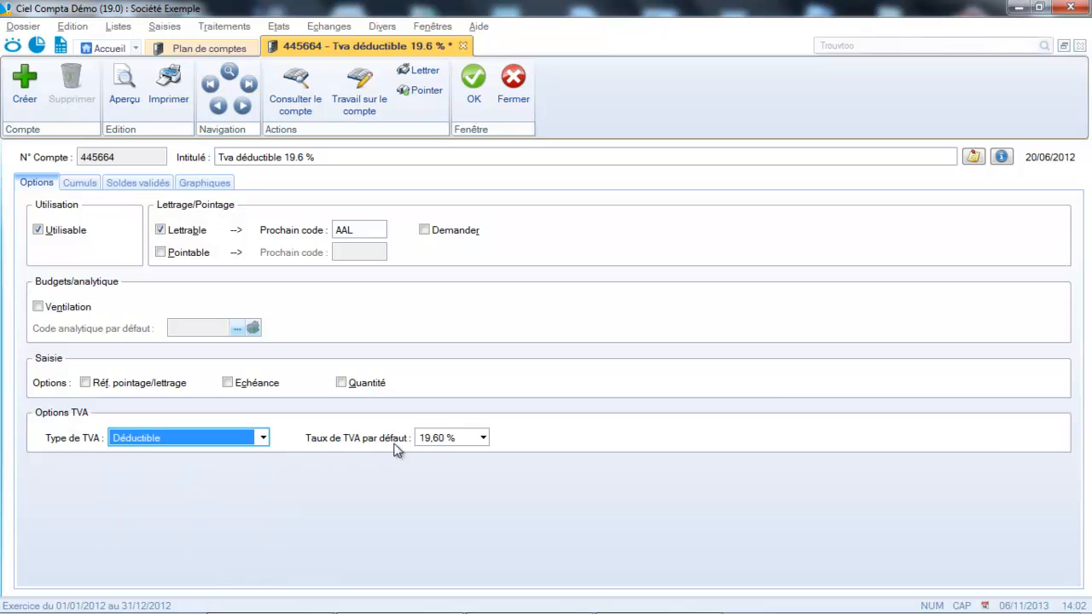
left_click(475, 86)
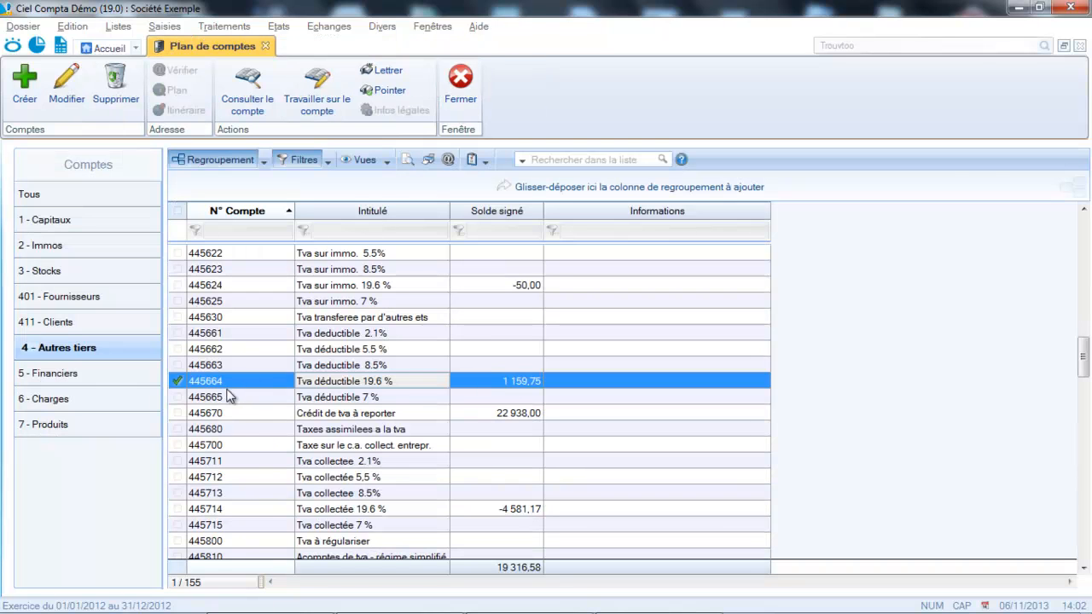
Open account 445714 Tva collectée 19.6 %, choose Collectée as its Type de TVA, and save the record
left_click(235, 509)
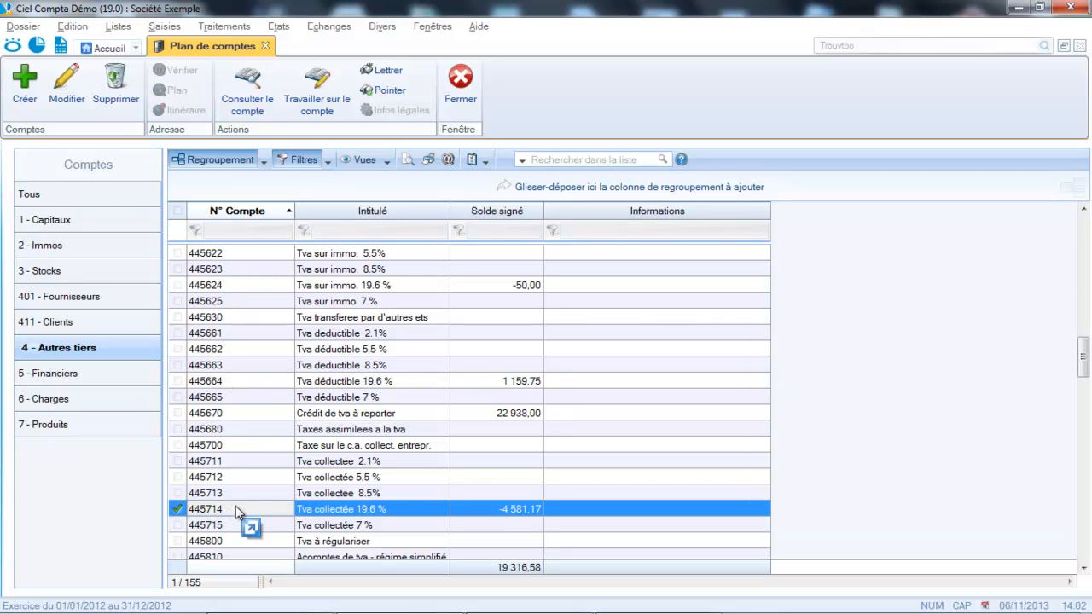
double_click(235, 508)
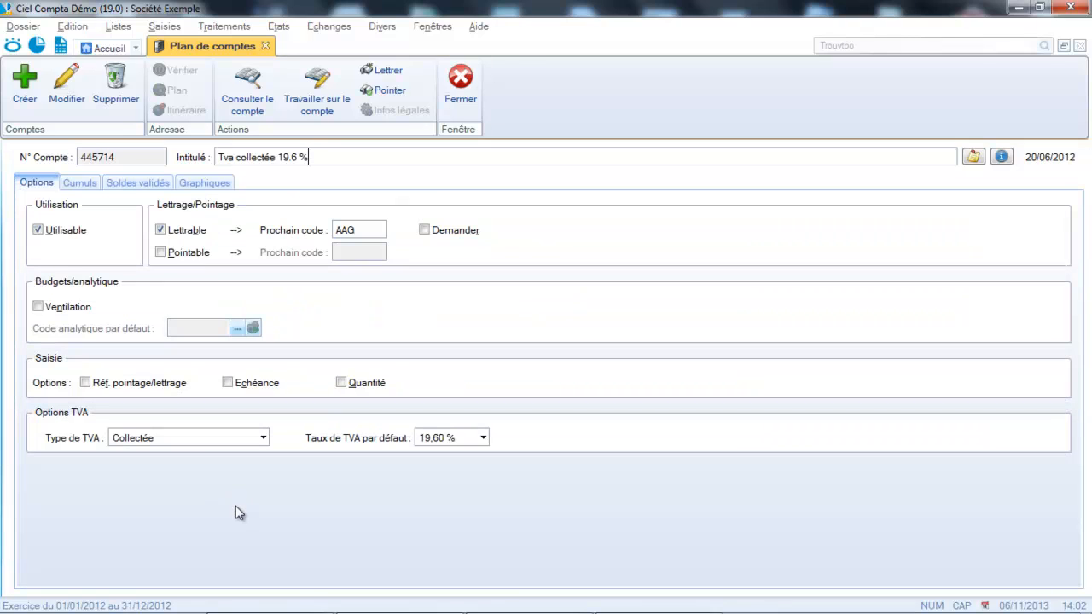
left_click(105, 158)
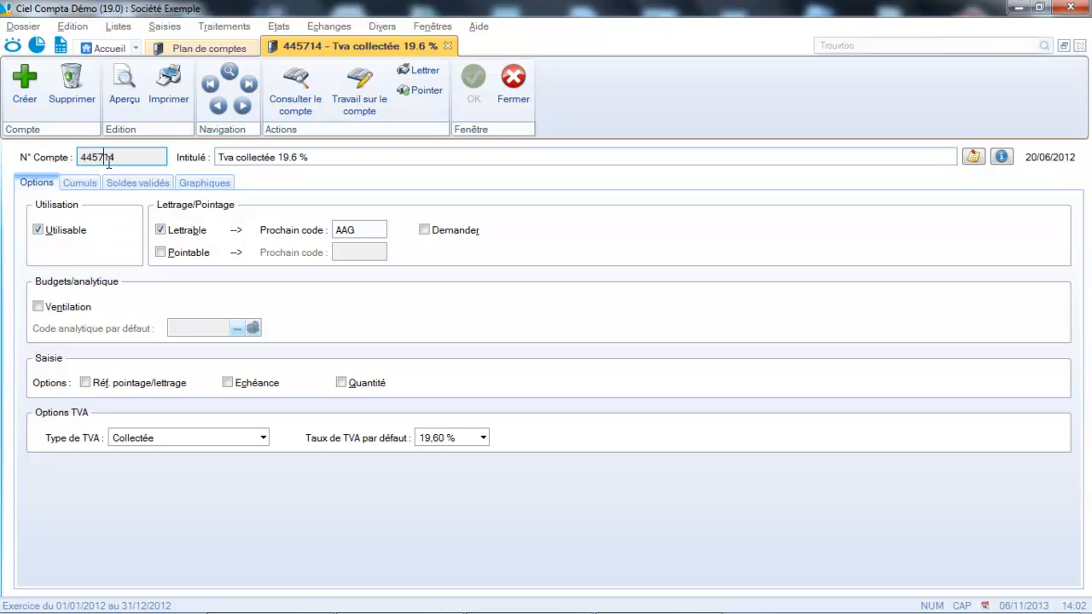
left_click(209, 438)
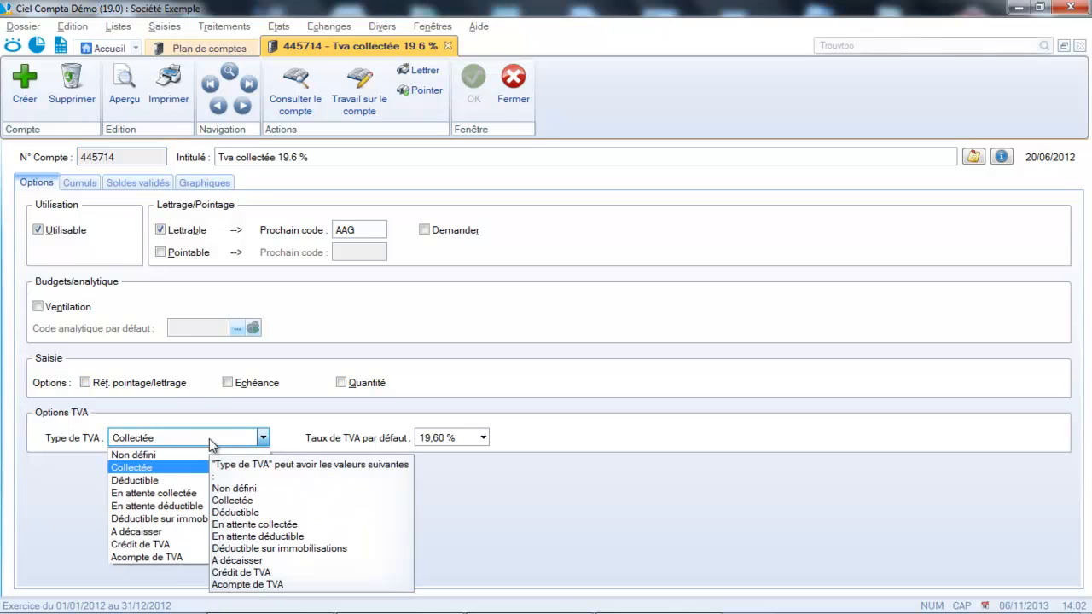
left_click(129, 471)
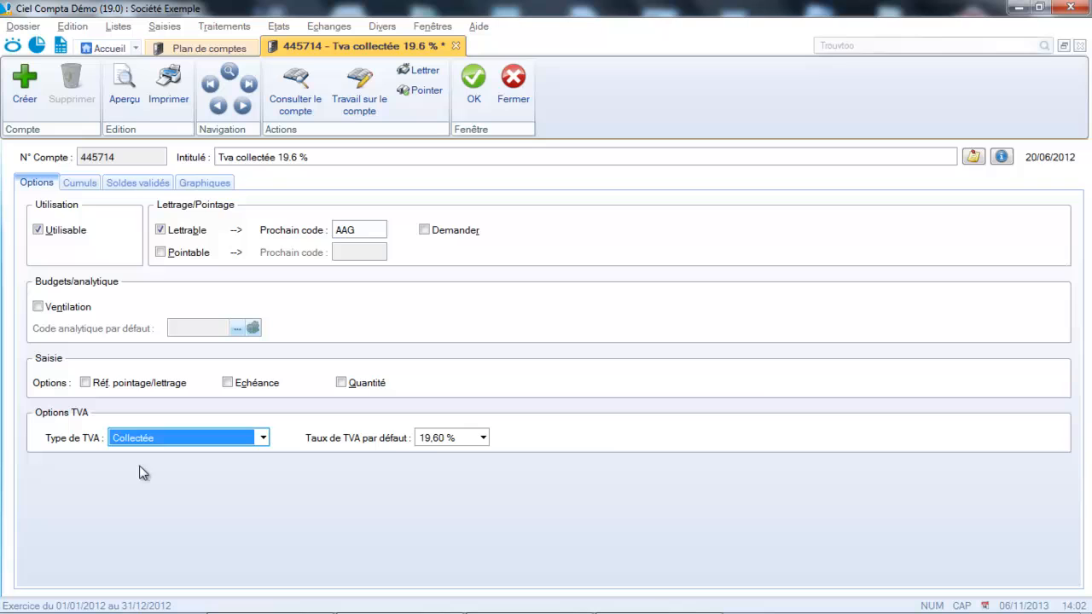
left_click(474, 80)
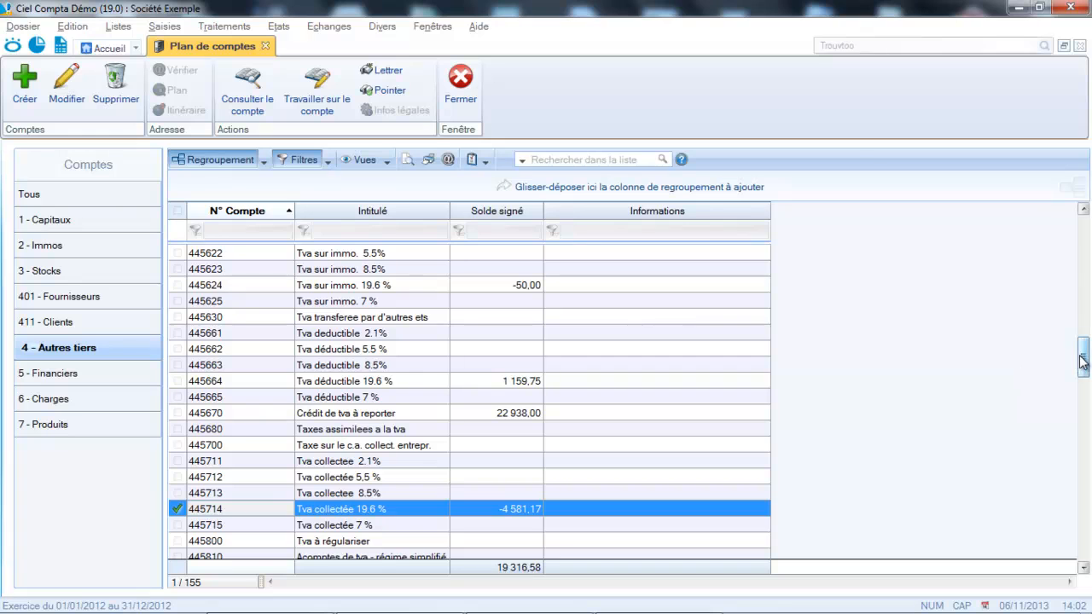
Enable the Lettrable option on account 431000 Sécurité sociale and save the record
left_click_drag(1084, 356, 1084, 286)
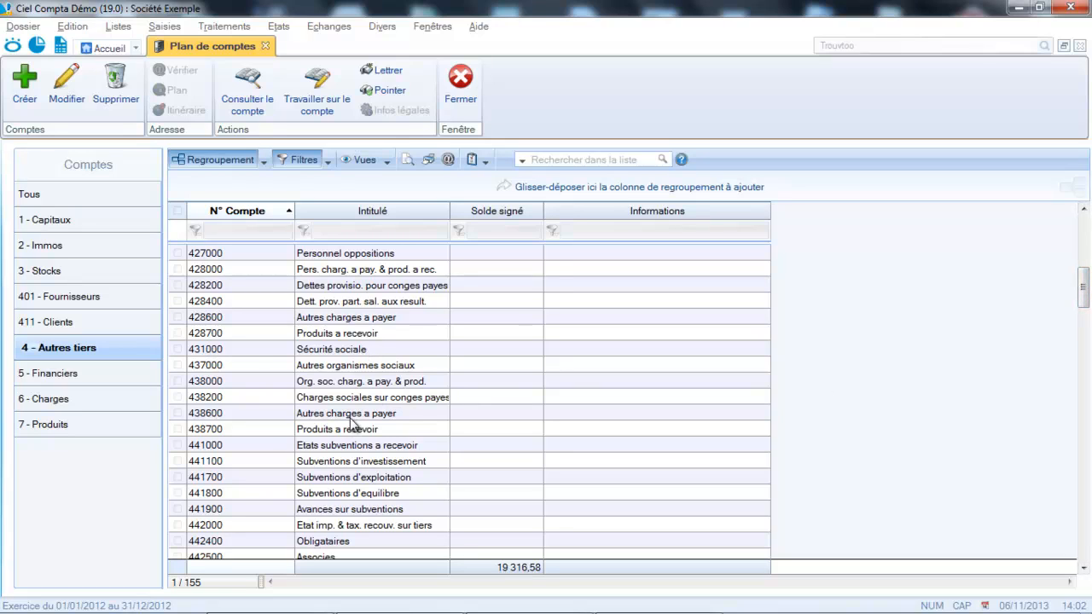
left_click(257, 357)
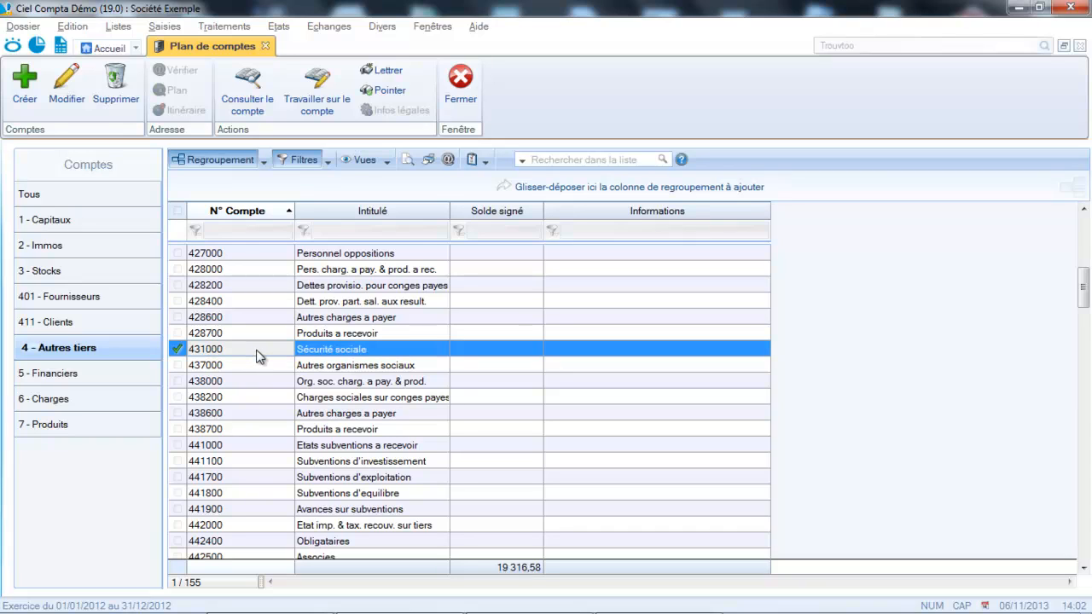
double_click(257, 356)
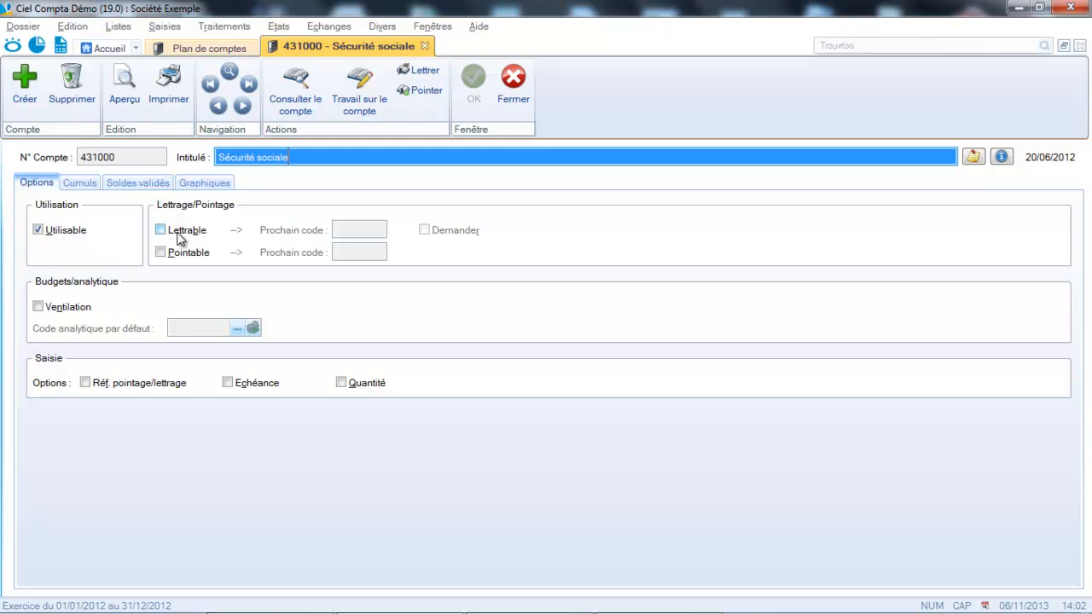
left_click(161, 230)
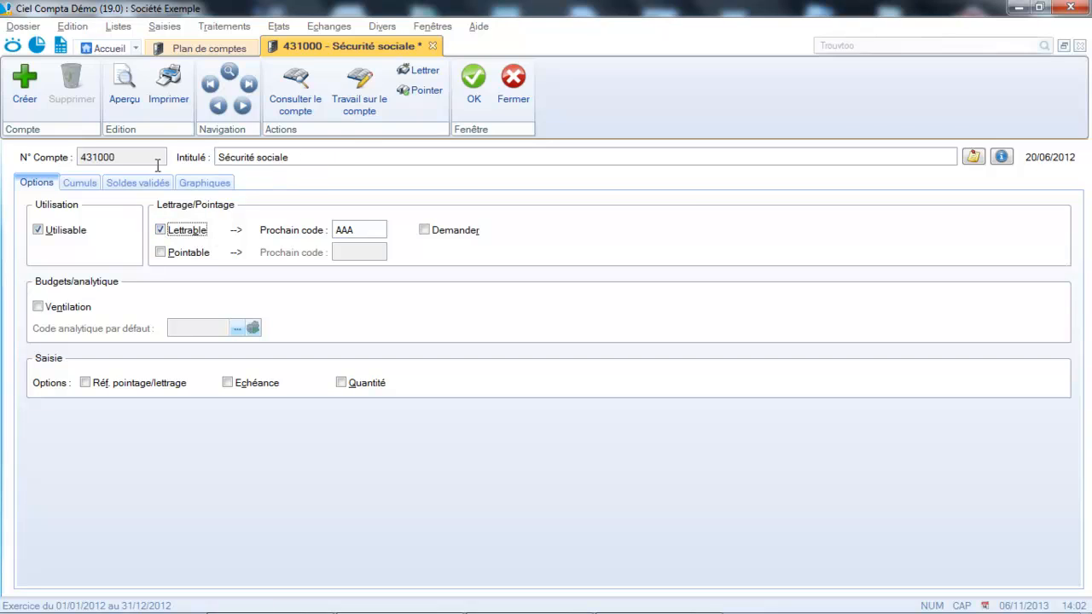
left_click(474, 82)
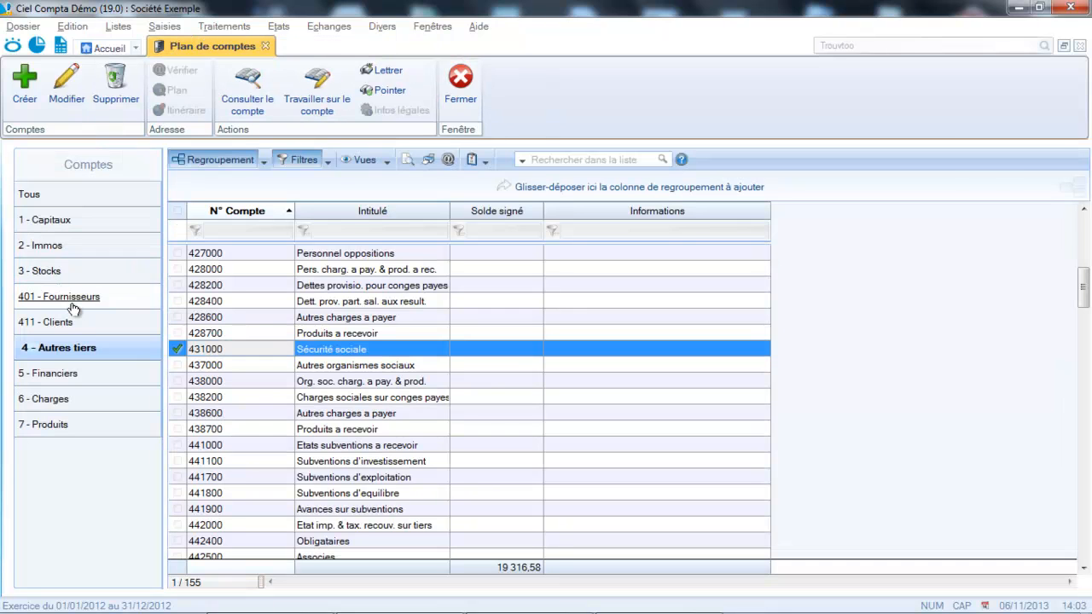
List the class 5 Financiers accounts and select account 512000 Banque
left_click(69, 376)
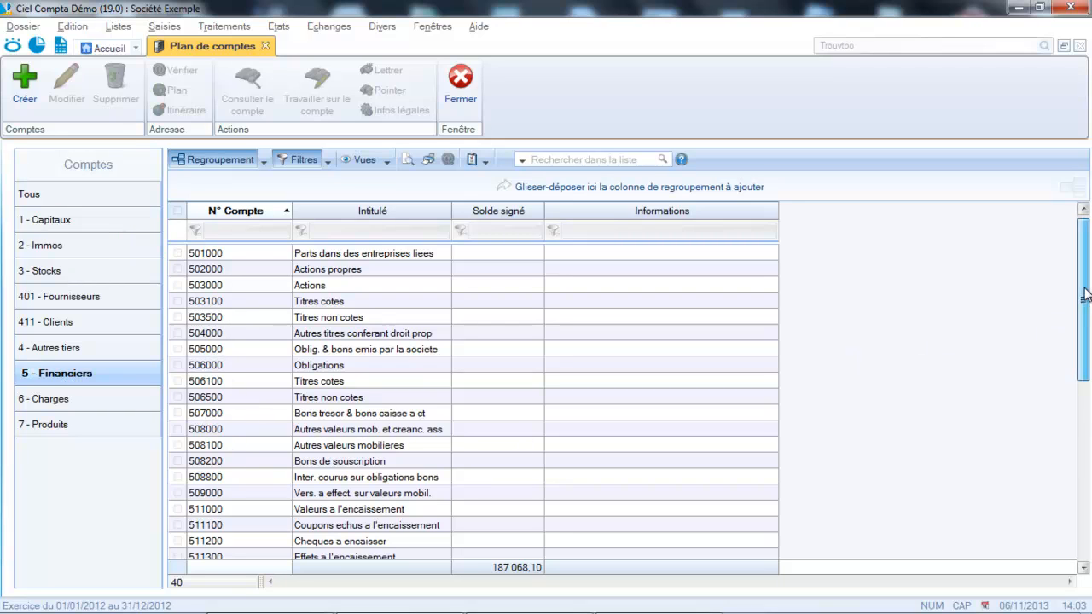
scroll(1085, 294, "down", 2)
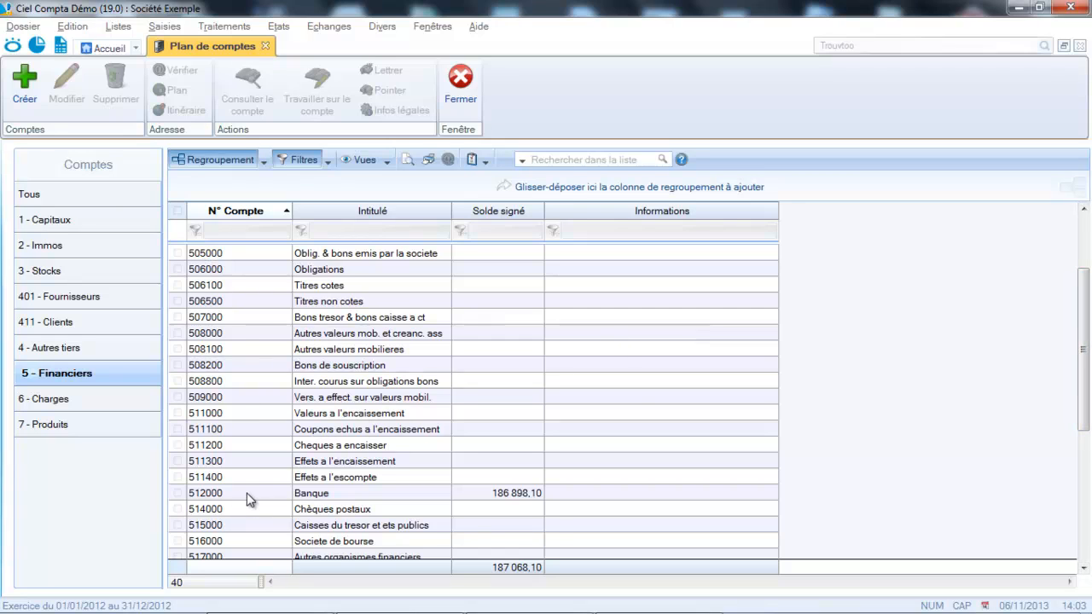
left_click(254, 494)
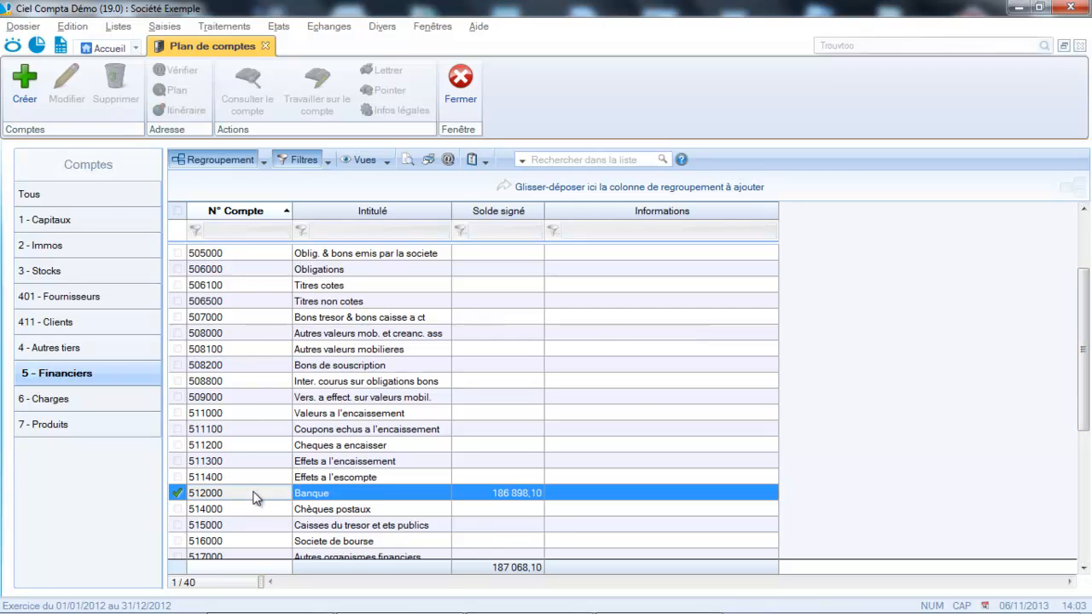
Create bank account 512100 titled "CREDIT AGRICOLE" with the Pointable option enabled, and save it
left_click(24, 85)
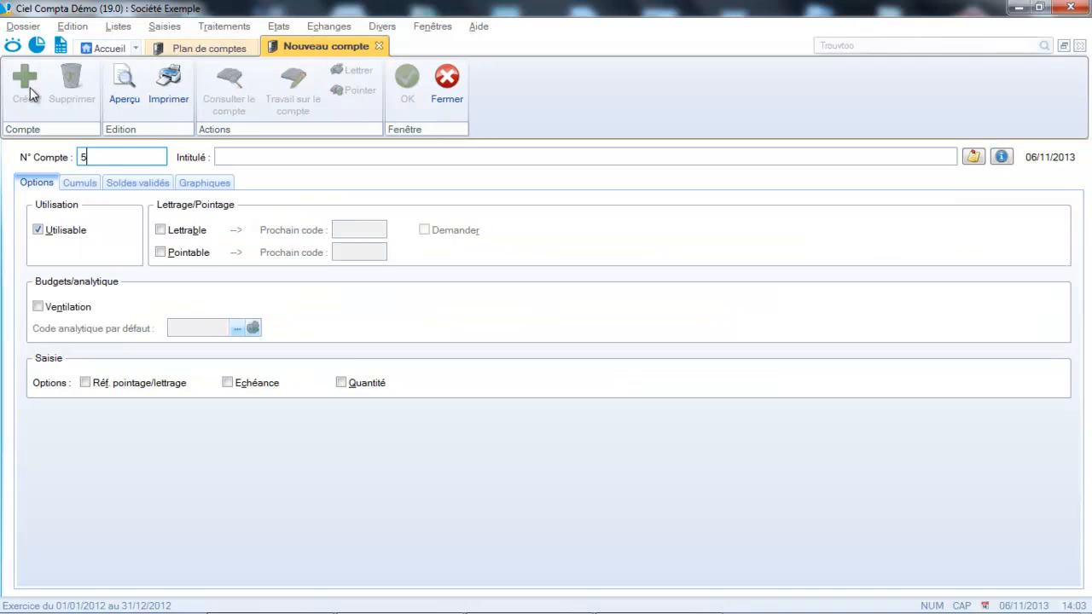
type("12100")
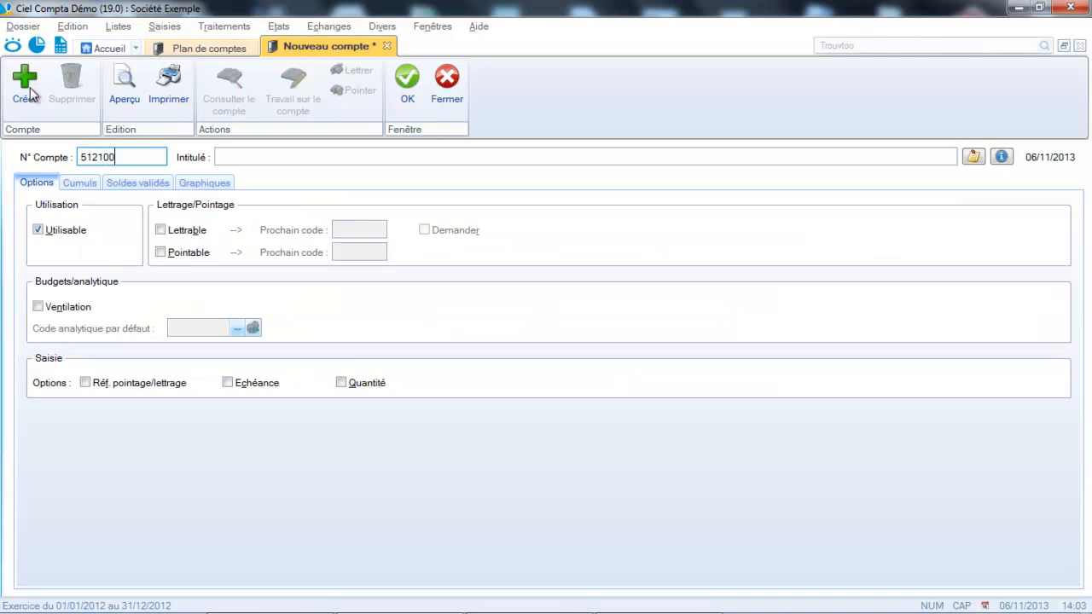
left_click(368, 160)
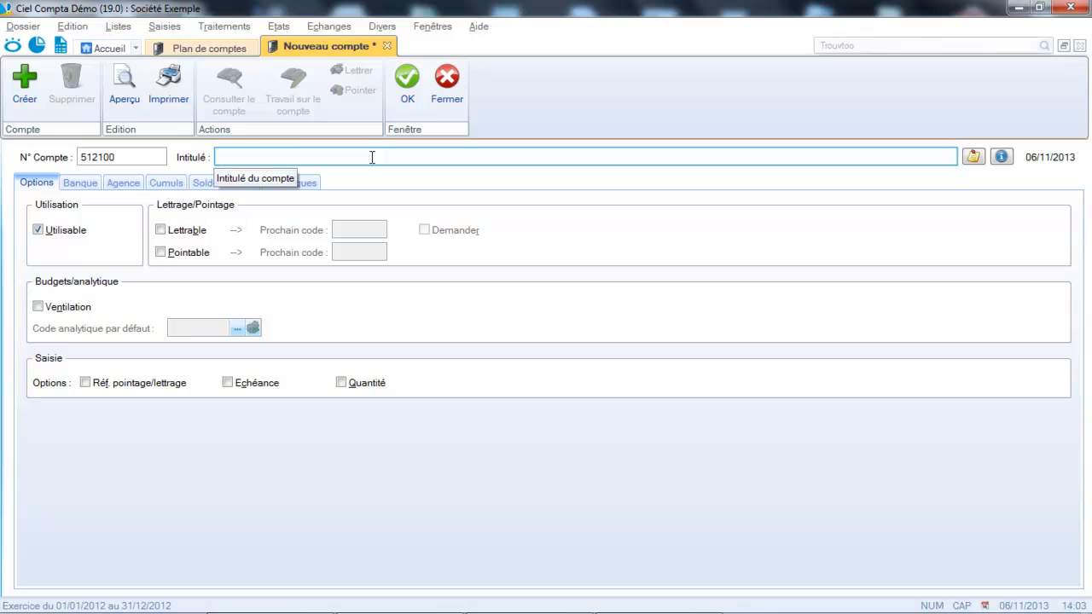
type("CREDIT AGRC")
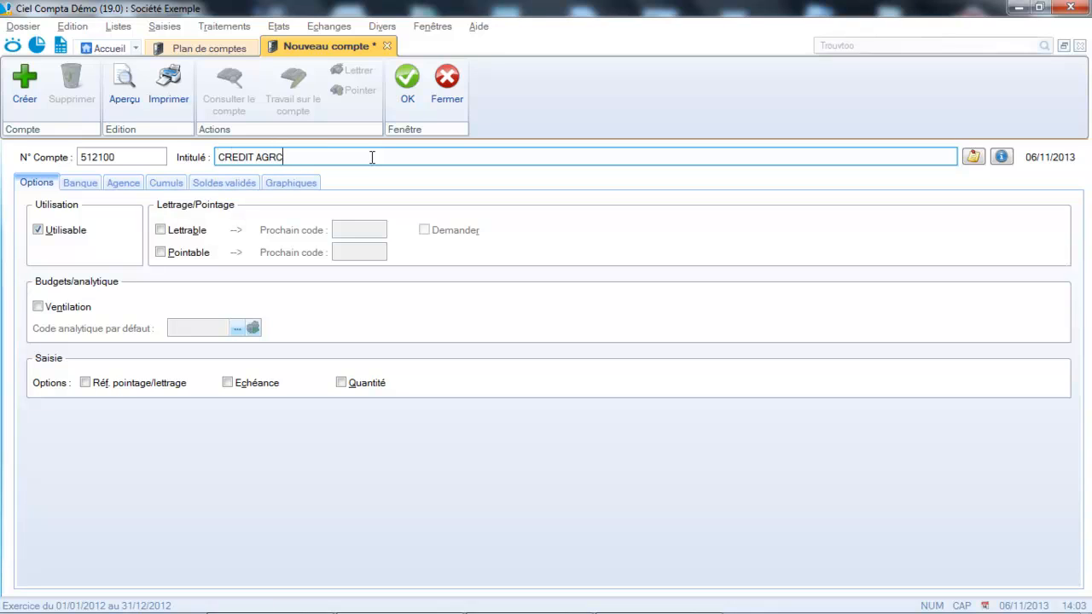
key("BackSpace")
type("ICOLE")
left_click(161, 254)
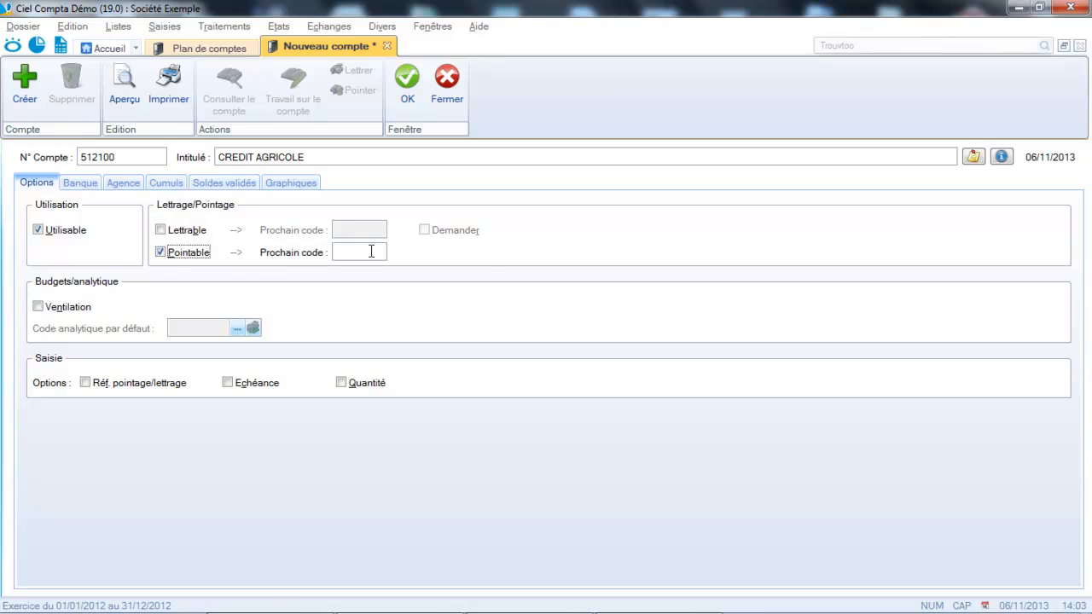
mouse_move(371, 250)
left_click(407, 81)
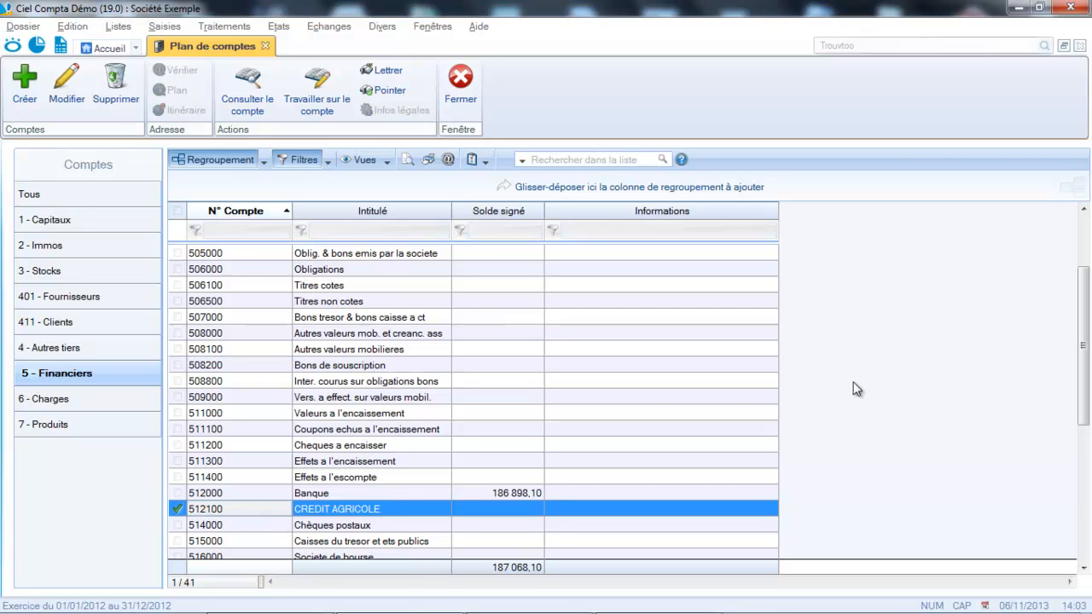
Search the class 5 accounts for 53, view the record of account 530000 Caisse, and close it
left_click_drag(1083, 306, 1078, 396)
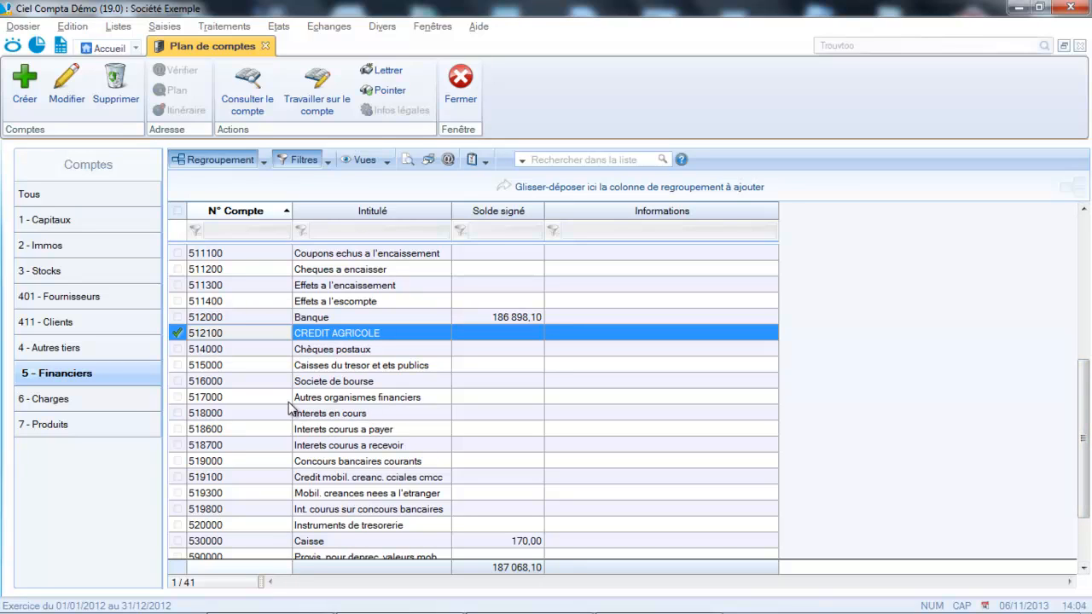
left_click(573, 160)
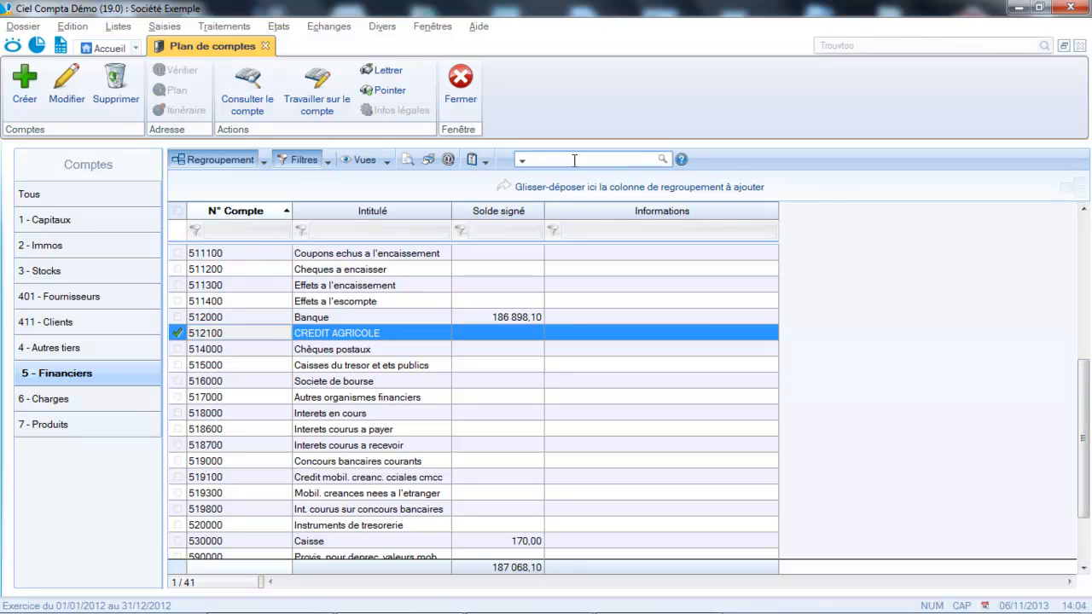
type("53")
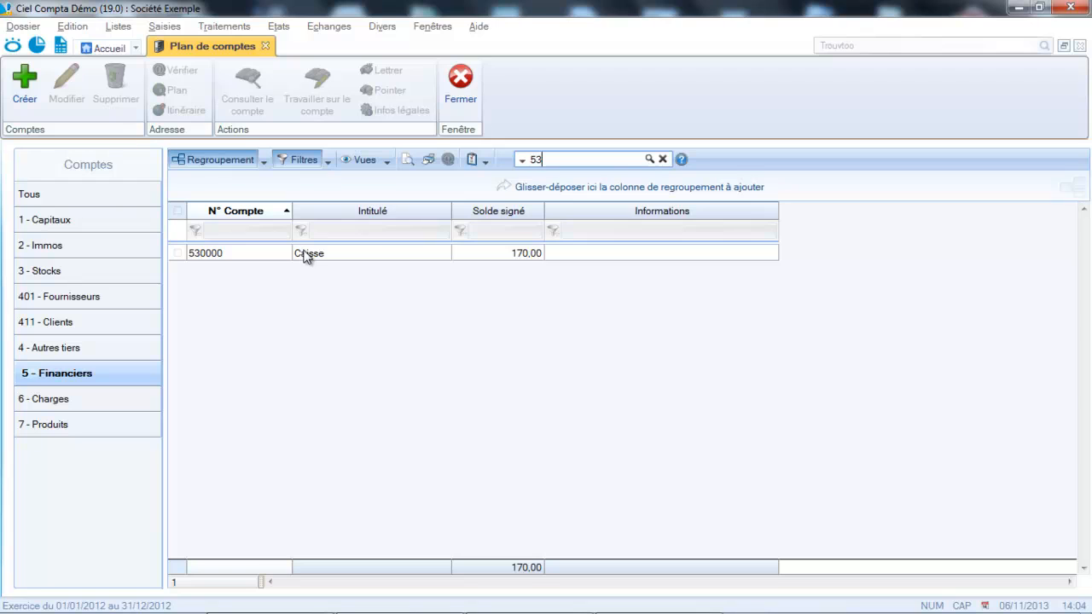
left_click(306, 256)
double_click(305, 256)
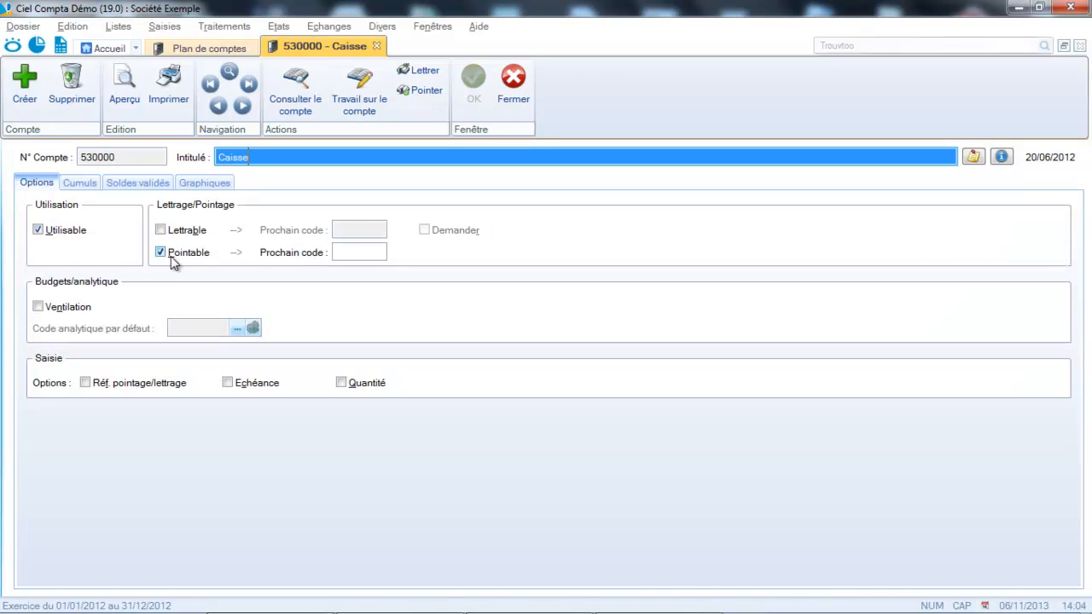
left_click(514, 80)
Search the class 5 Financiers accounts for 512 instead of 53
left_click(577, 155)
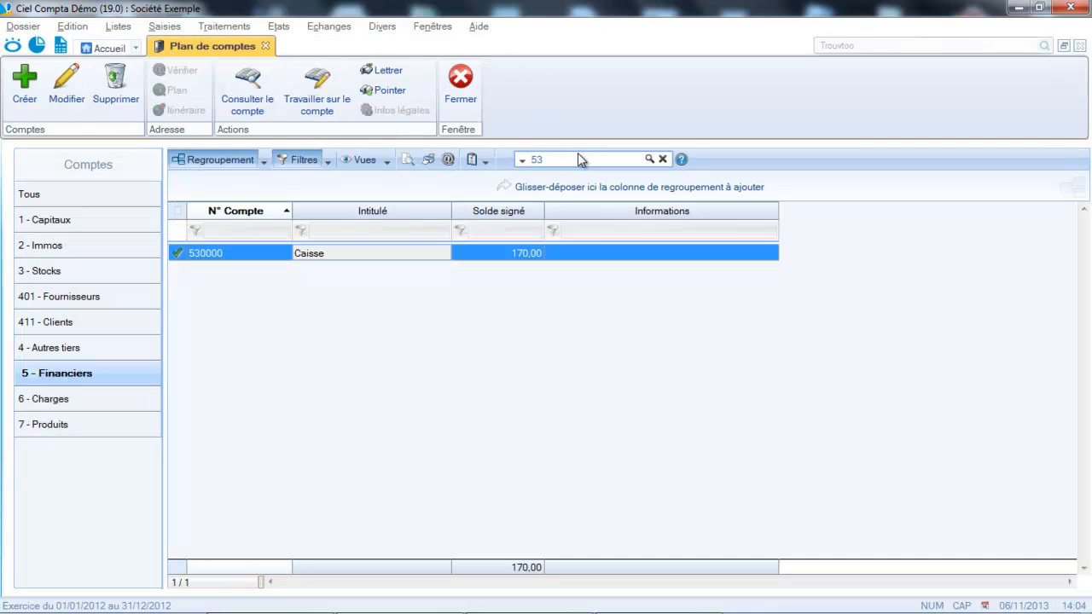
key("BackSpace")
key("BackSpace")
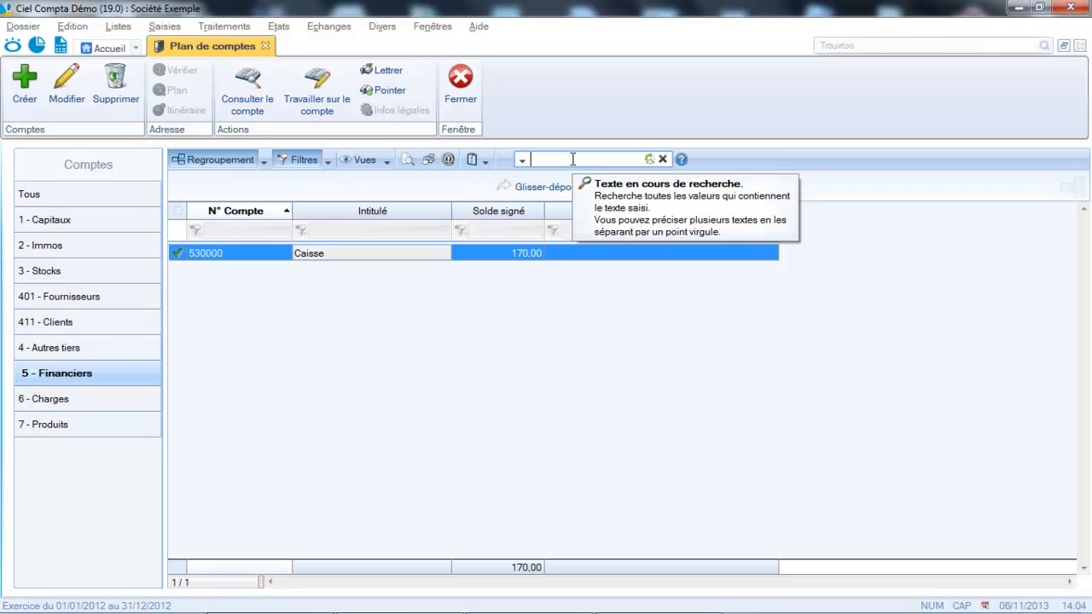
type("512")
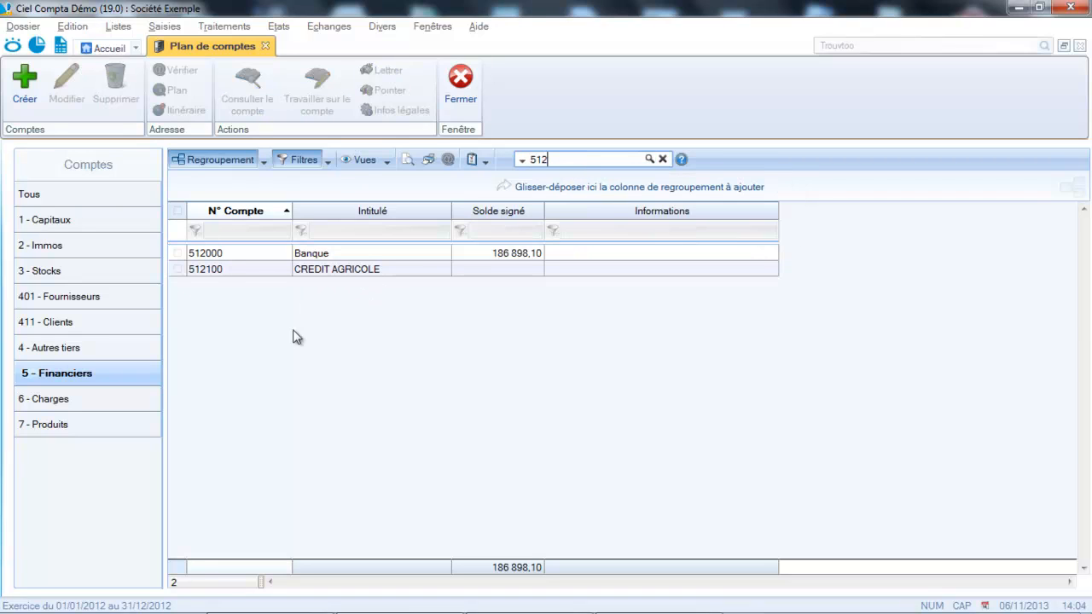
List the class 6 Charges accounts and clear the 512 search so that all of them are shown
left_click(57, 401)
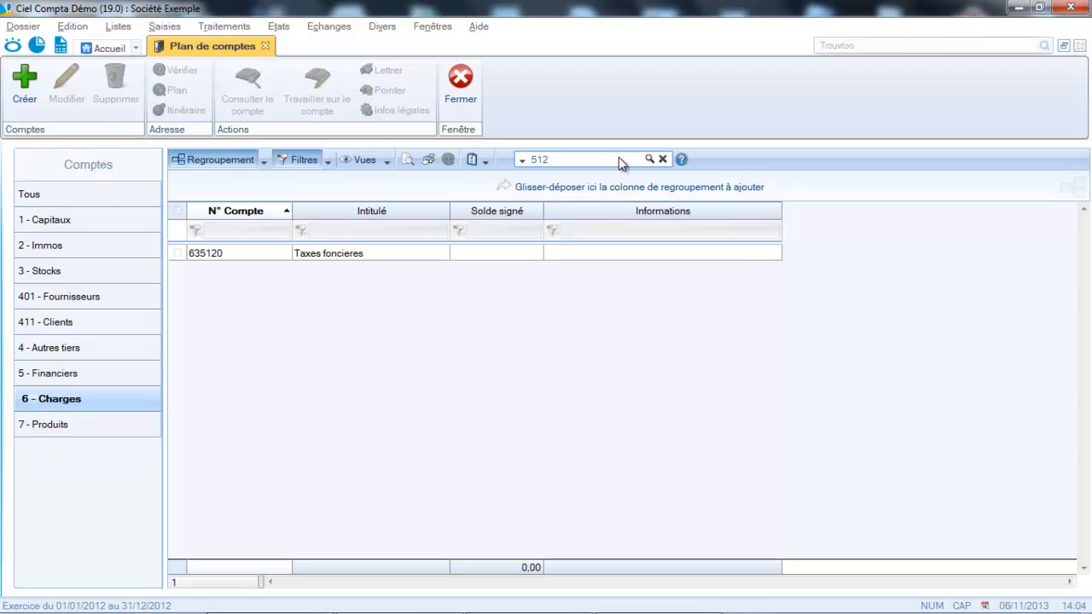
left_click(662, 160)
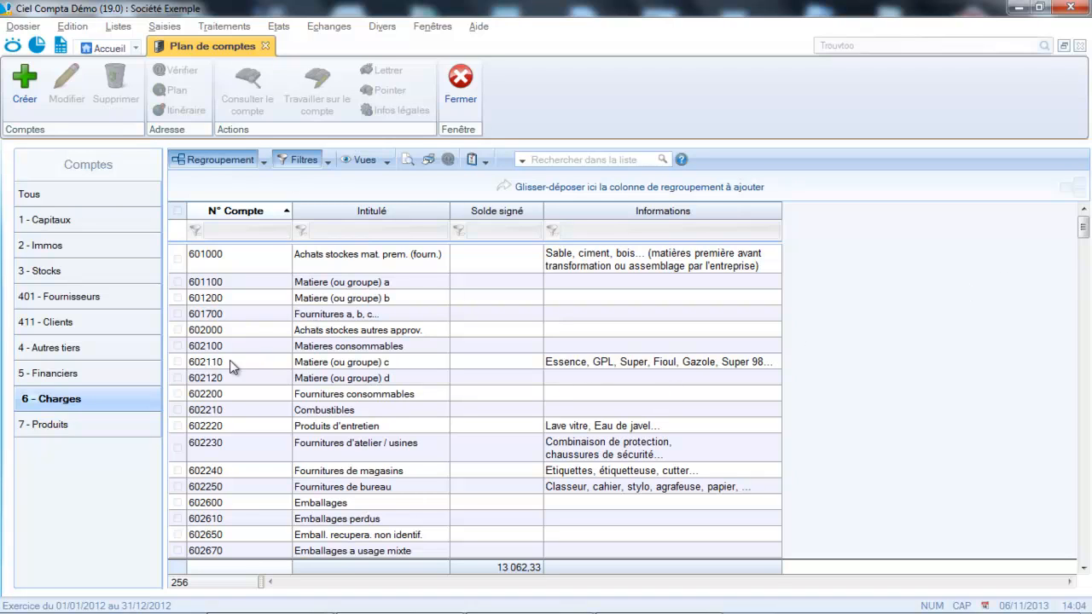
Search the class 6 Charges accounts for 615, and replace the search with 613
left_click(258, 363)
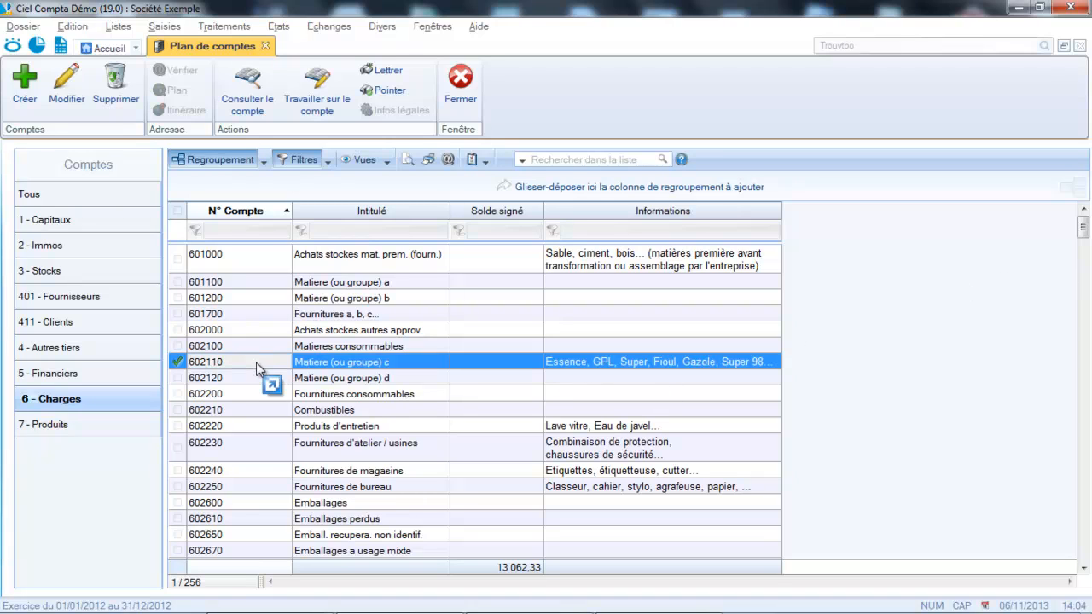
left_click(580, 160)
type("615")
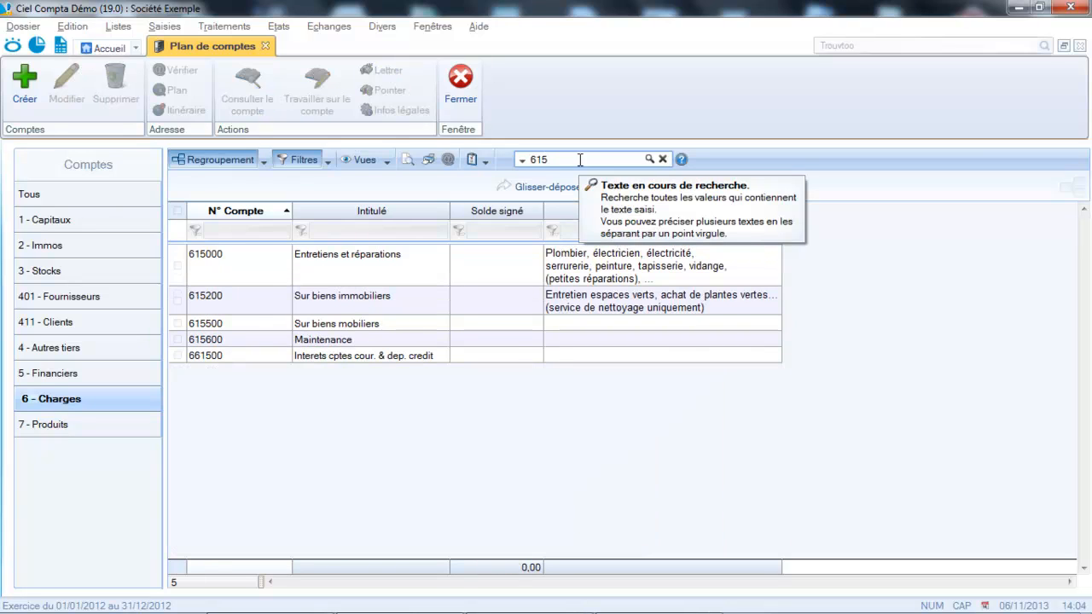
key("BackSpace")
type("3")
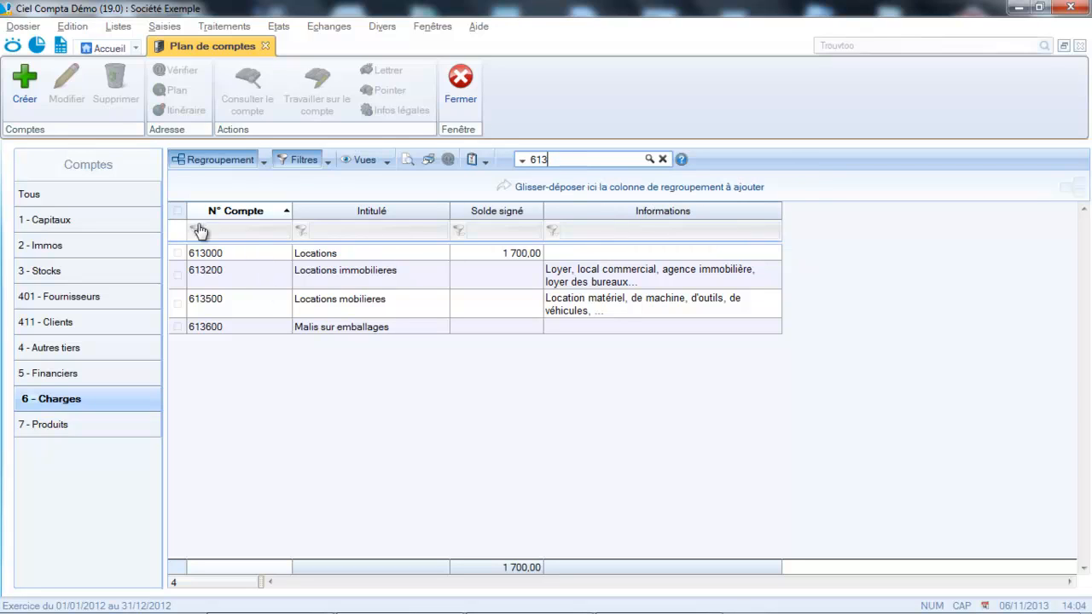
Start a new account numbered 613100 with the title "LOYER BUREAU"
left_click(24, 95)
type("13100")
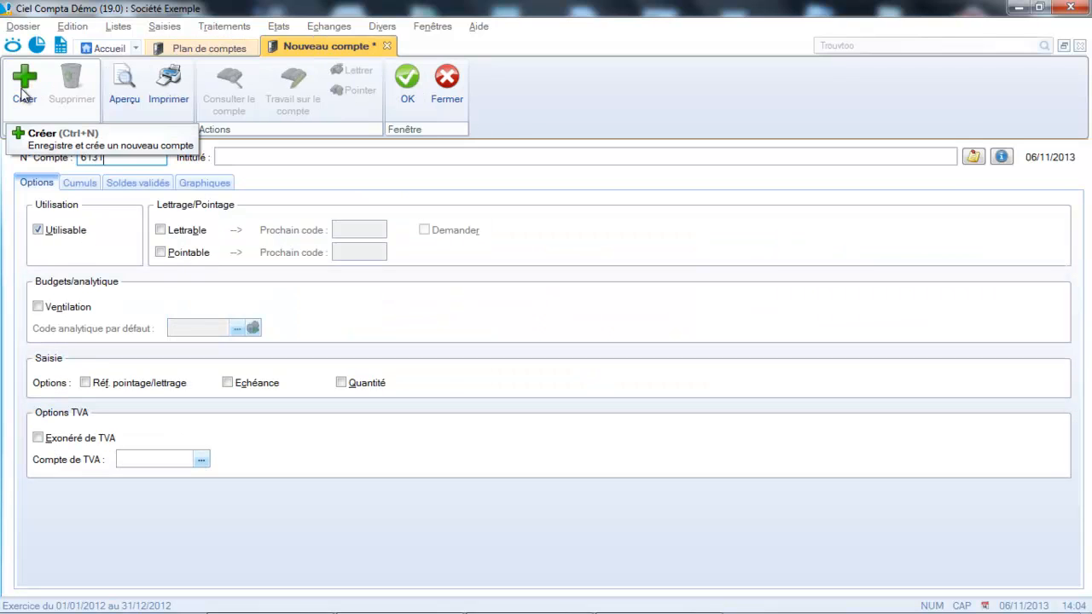
left_click(259, 157)
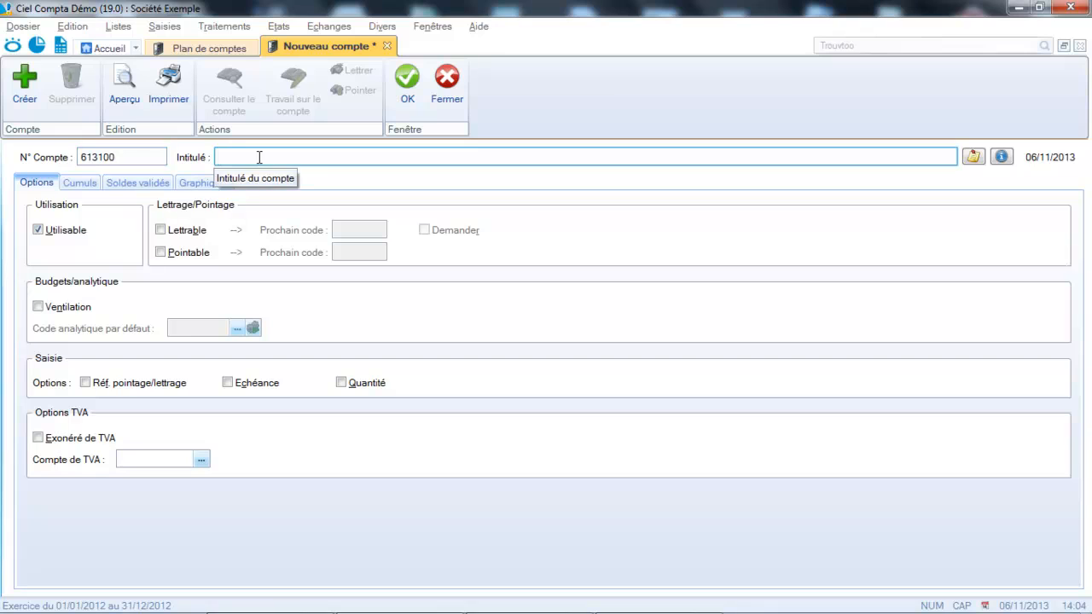
type("LOYER BUREAU")
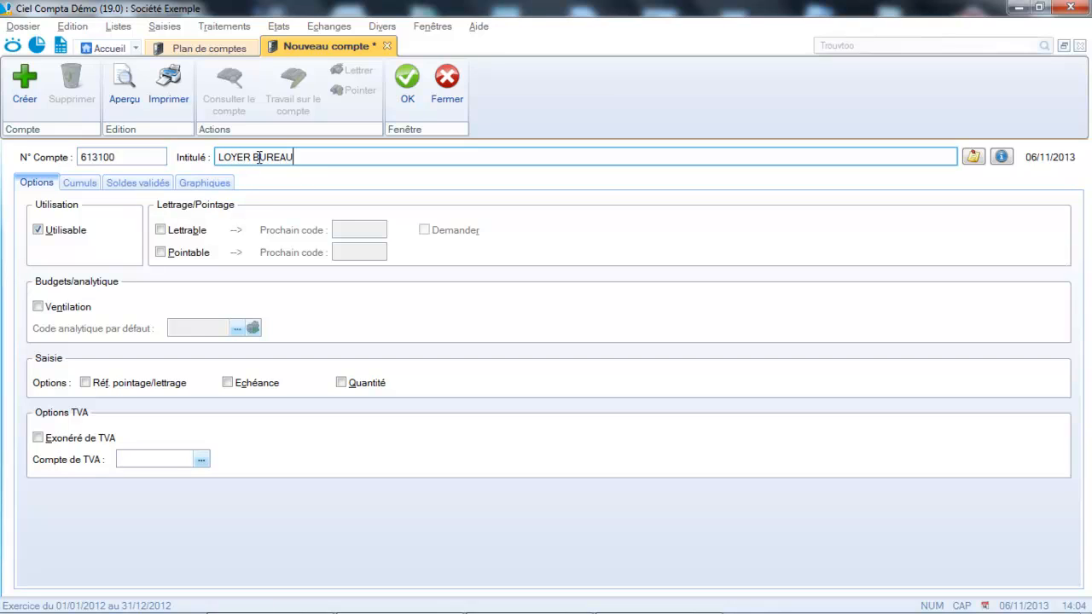
key("Tab")
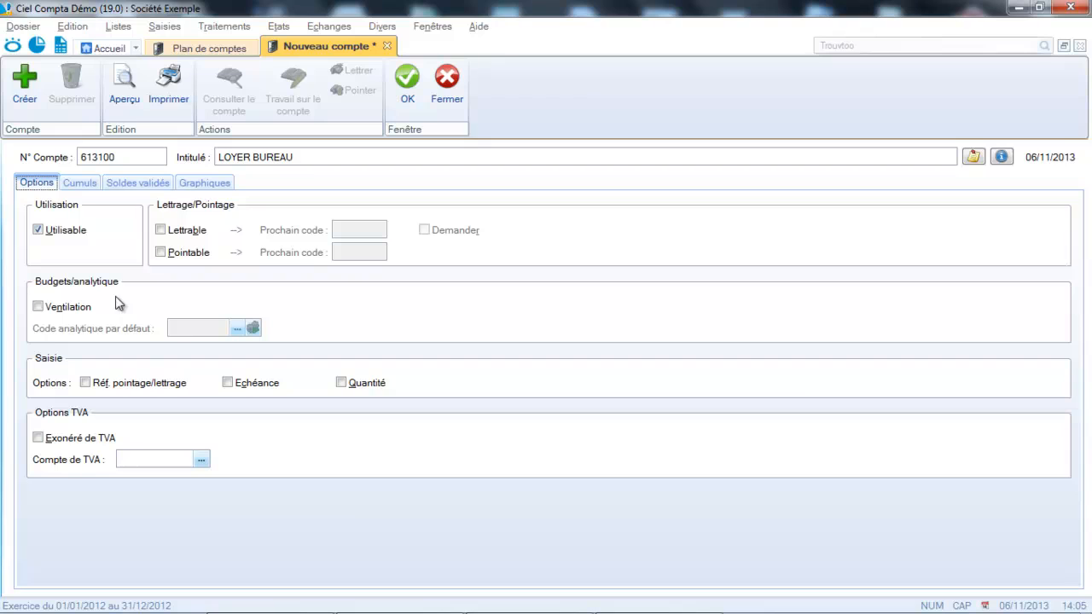
Try Ventilation on the new rent account with LOYER as the default analytic code, and disable the option again
left_click(54, 308)
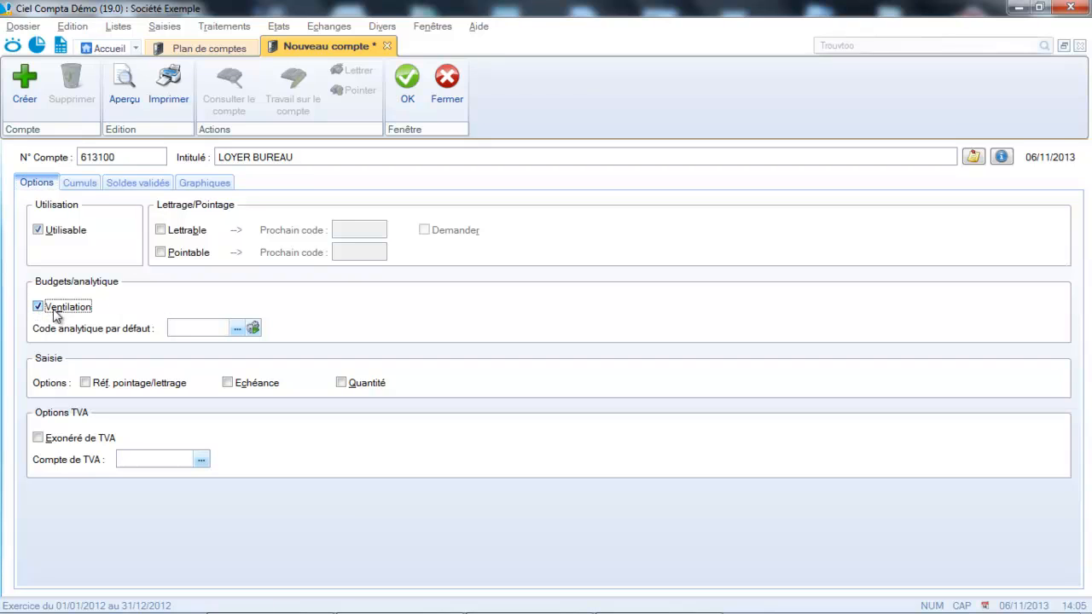
left_click(237, 329)
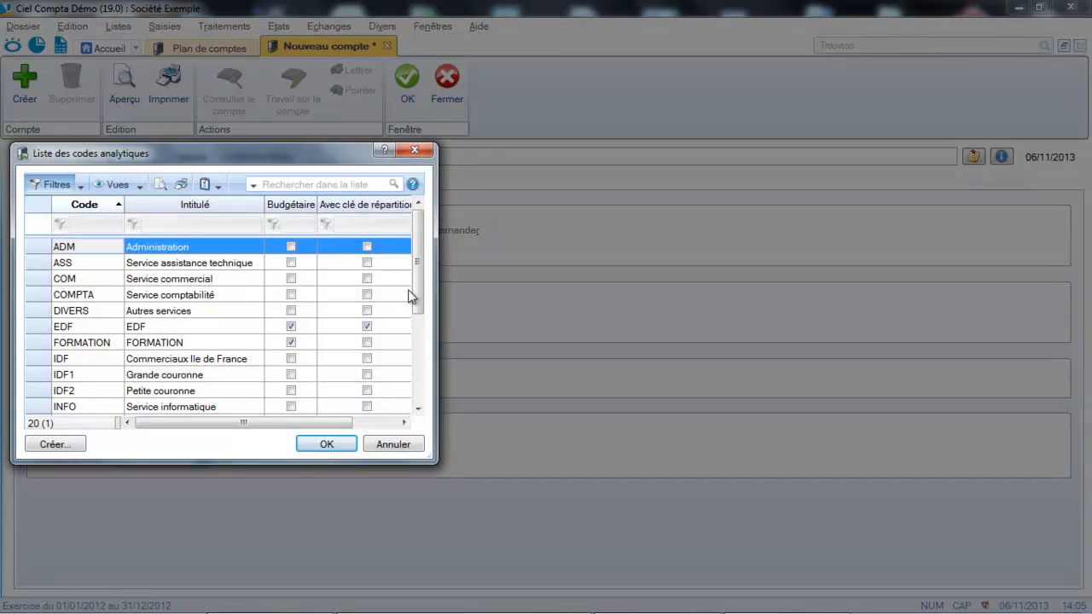
left_click_drag(416, 271, 415, 341)
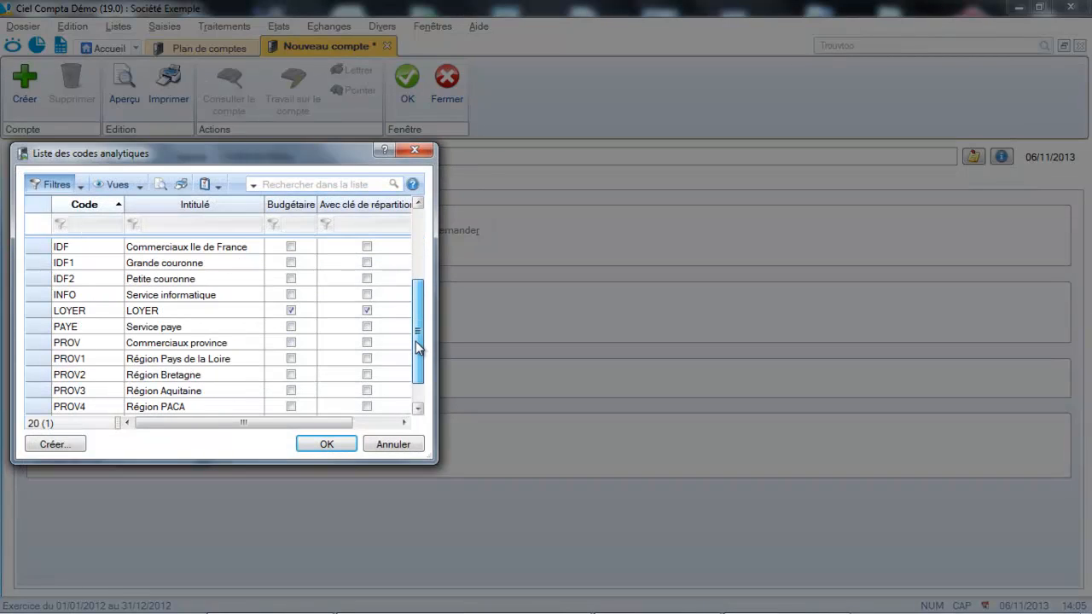
left_click(244, 317)
left_click(326, 443)
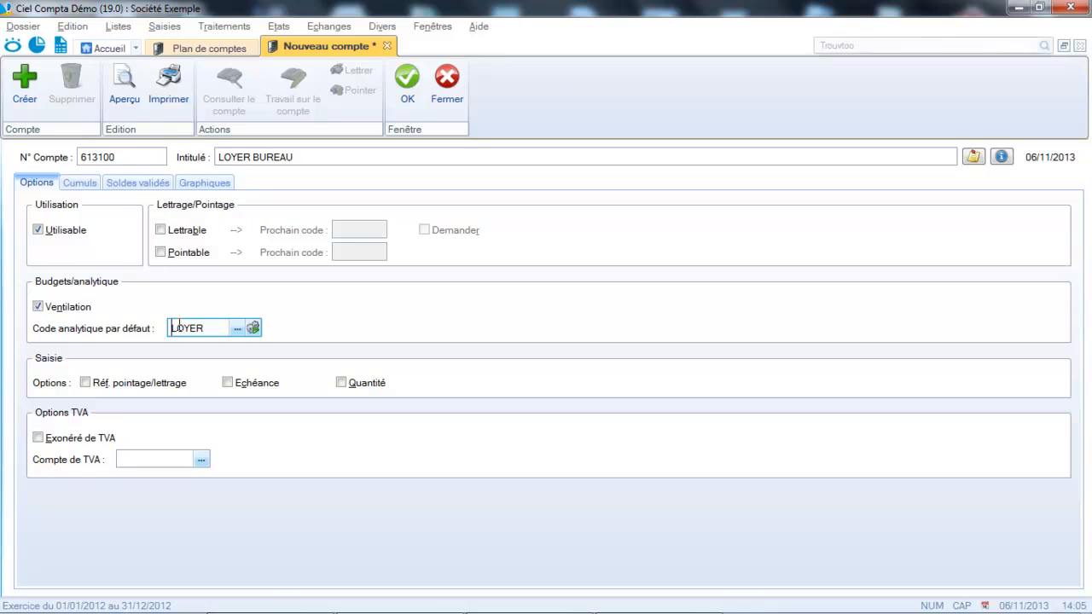
left_click(39, 308)
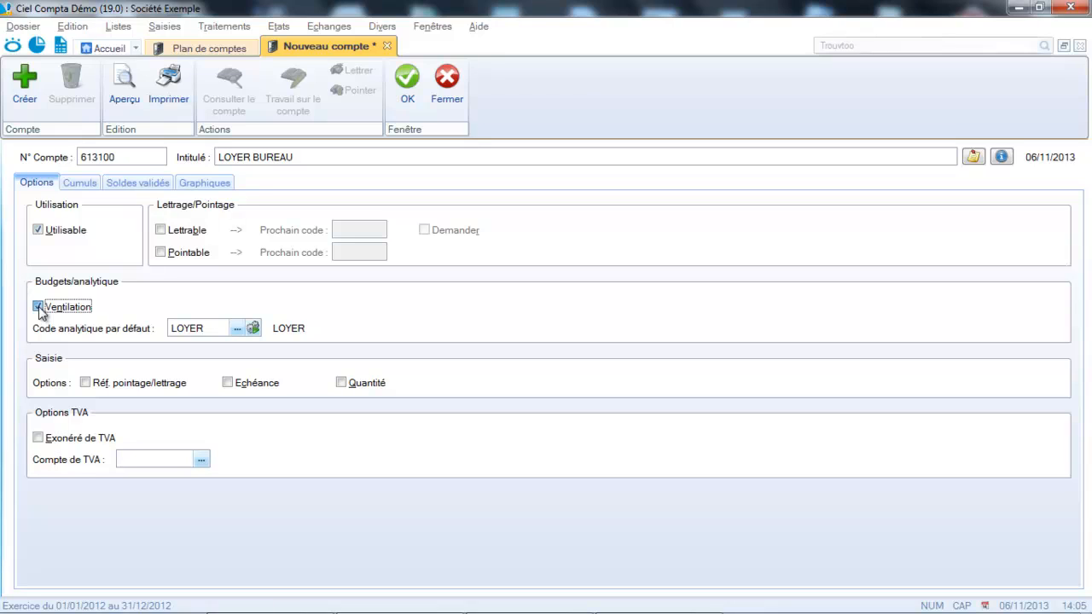
left_click(38, 307)
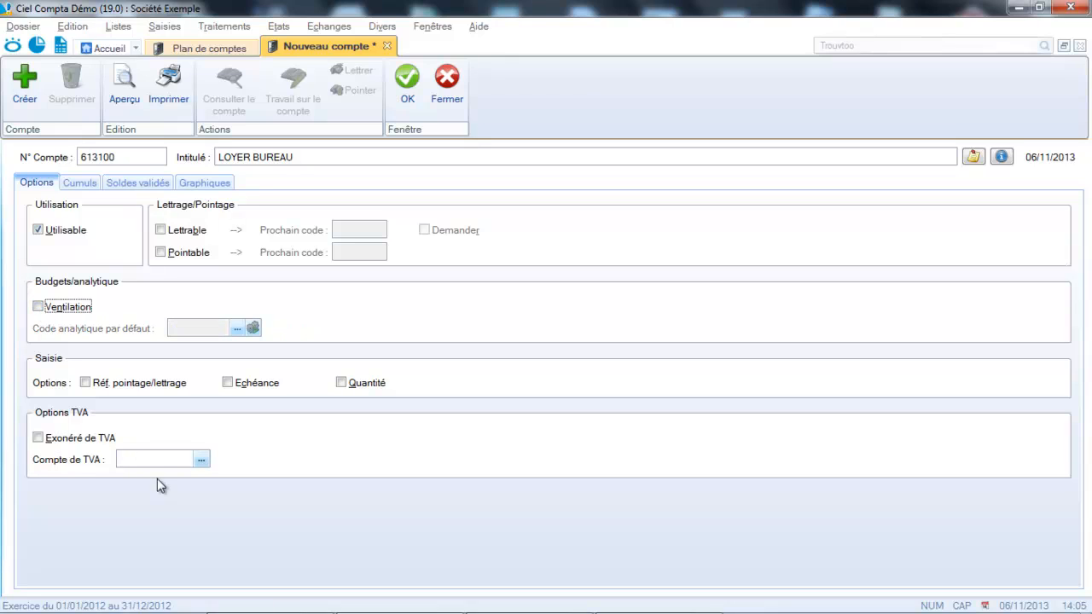
Assign VAT account 445664 (Tva déductible 19.6 %) to account 613100 and save it
left_click(203, 459)
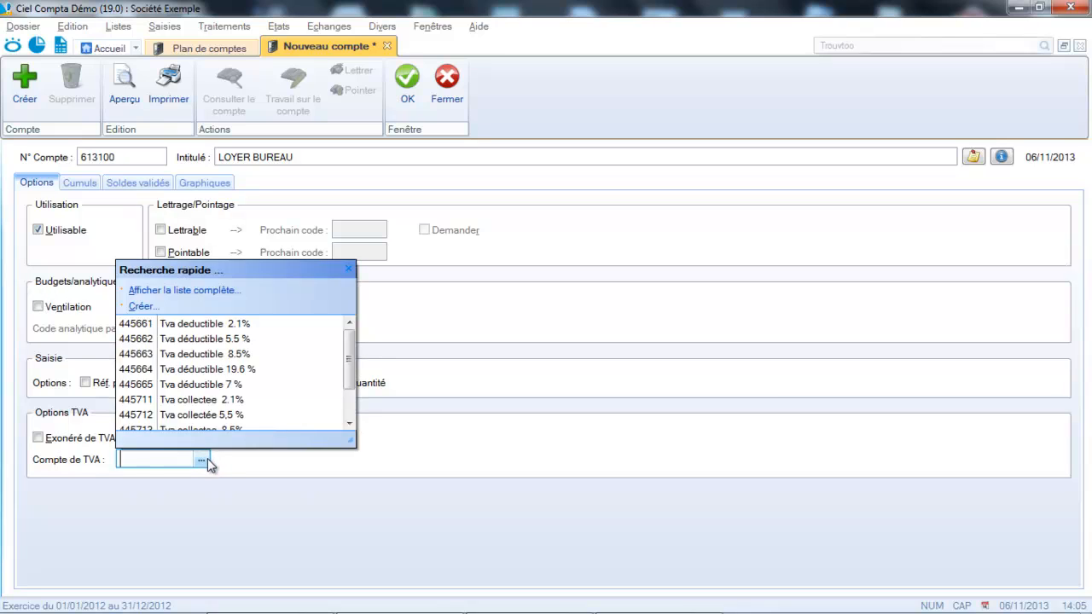
left_click(180, 369)
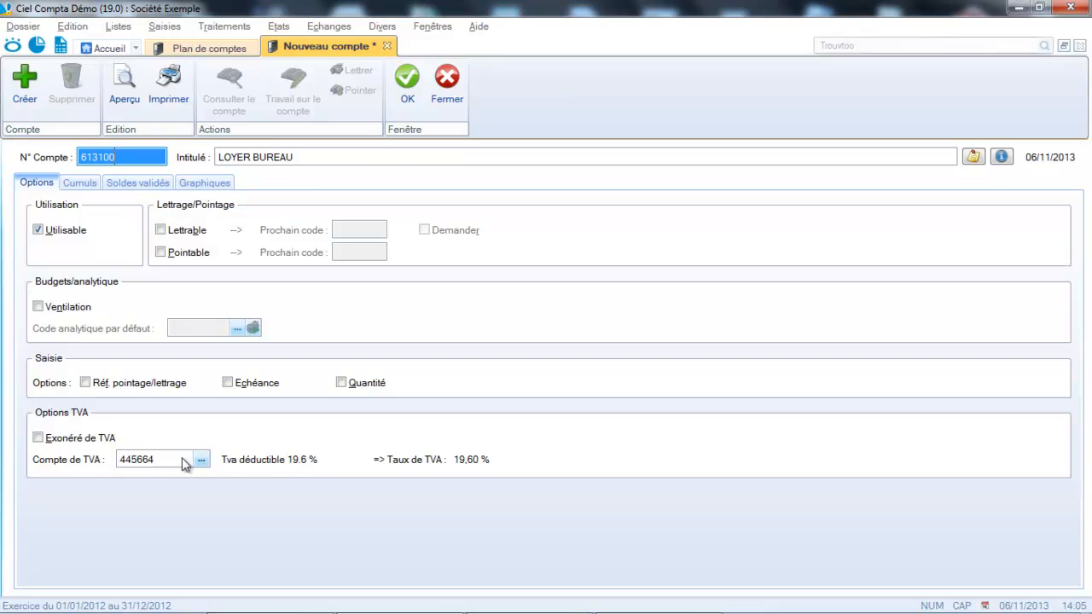
left_click(406, 81)
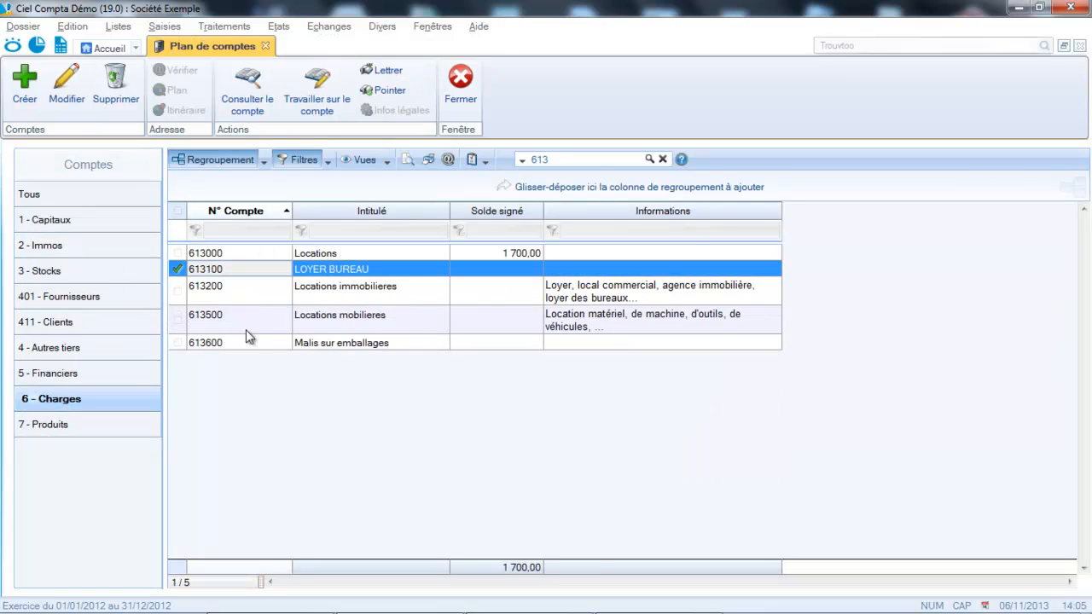
List the class 7 Produits accounts, search them for 706, and select account 706000 Prestations de services
left_click(63, 430)
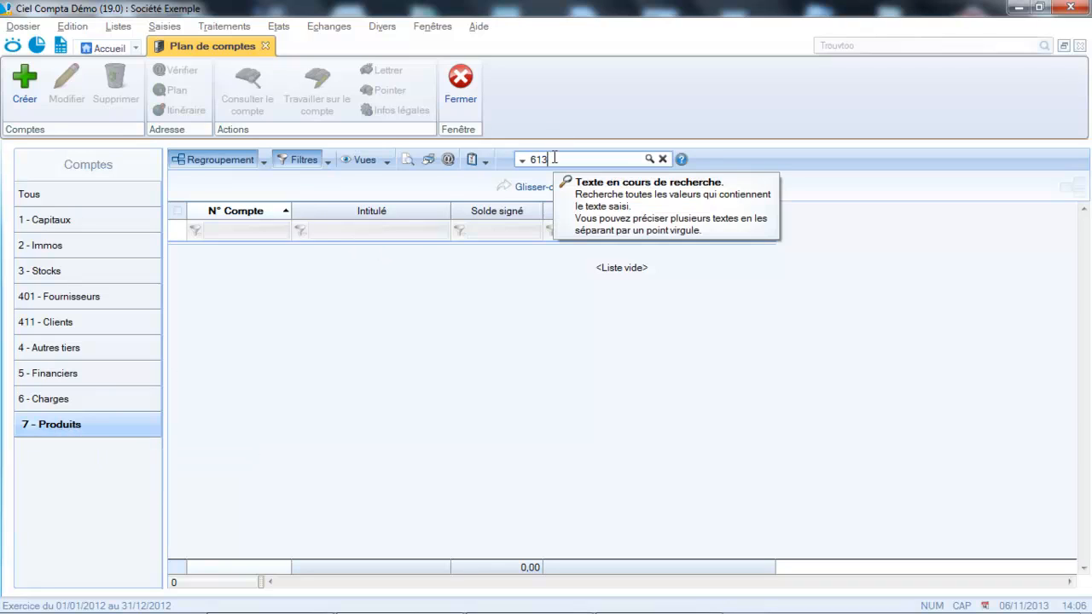
key("BackSpace")
key("BackSpace")
key("BackSpace")
type("706")
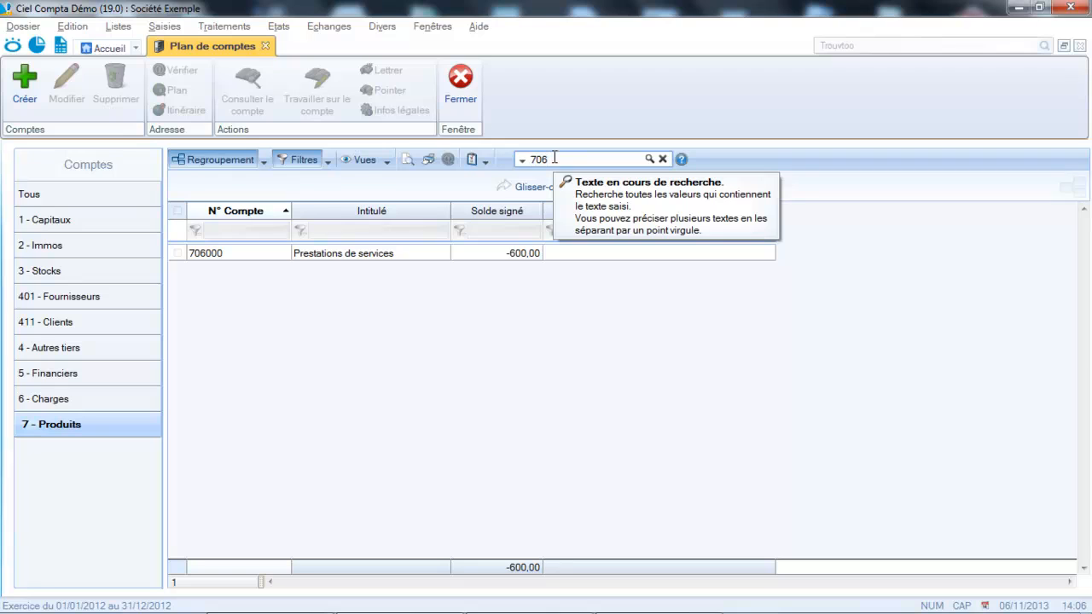
left_click(388, 258)
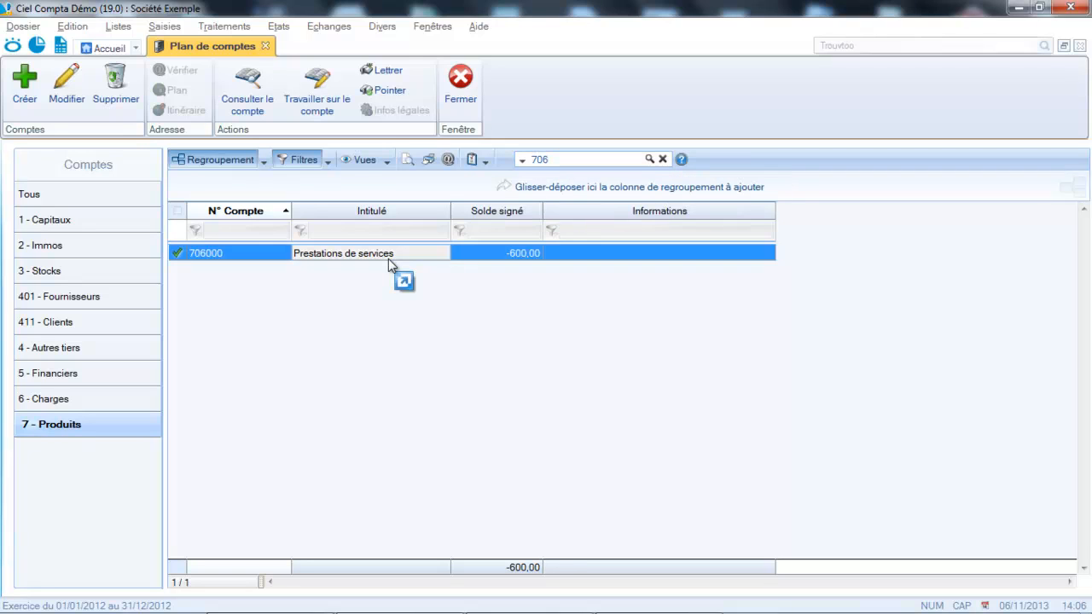
Start a new account numbered 706100 with the title "Formation CIEL"
left_click(25, 92)
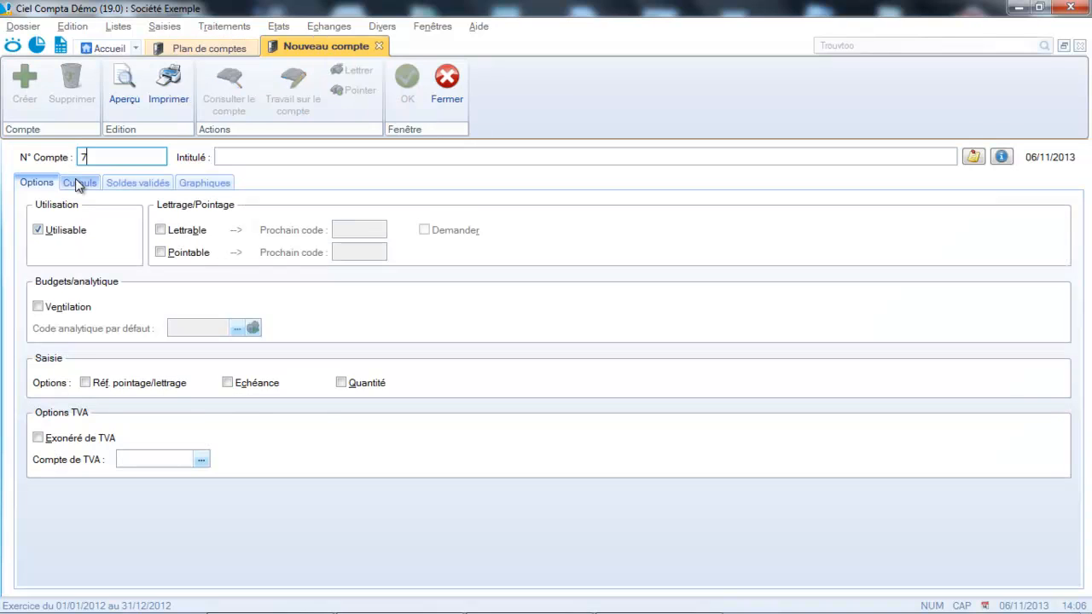
type("061")
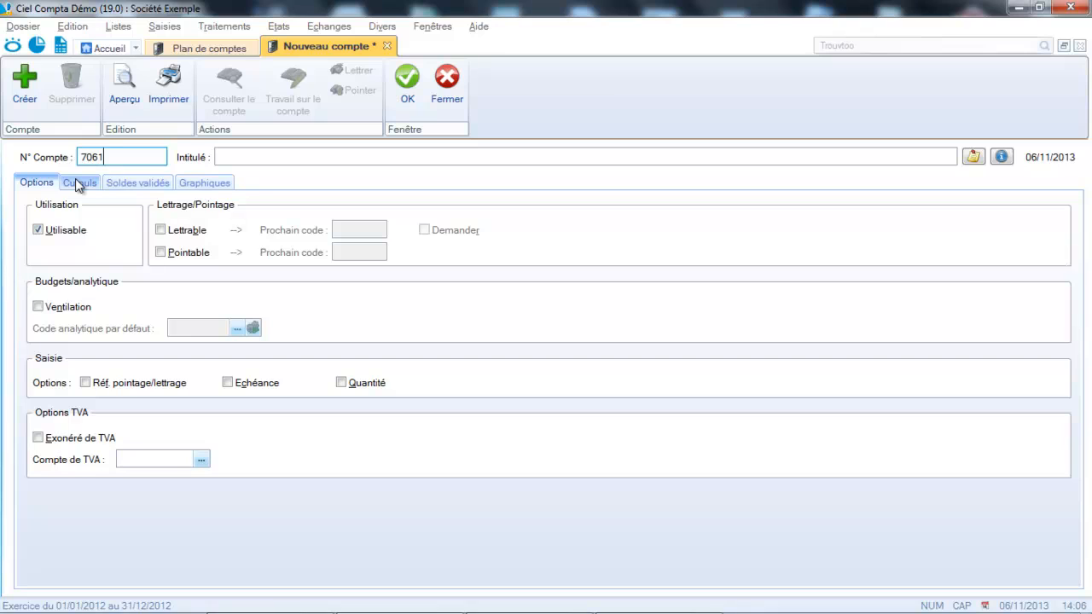
type("00")
left_click(225, 157)
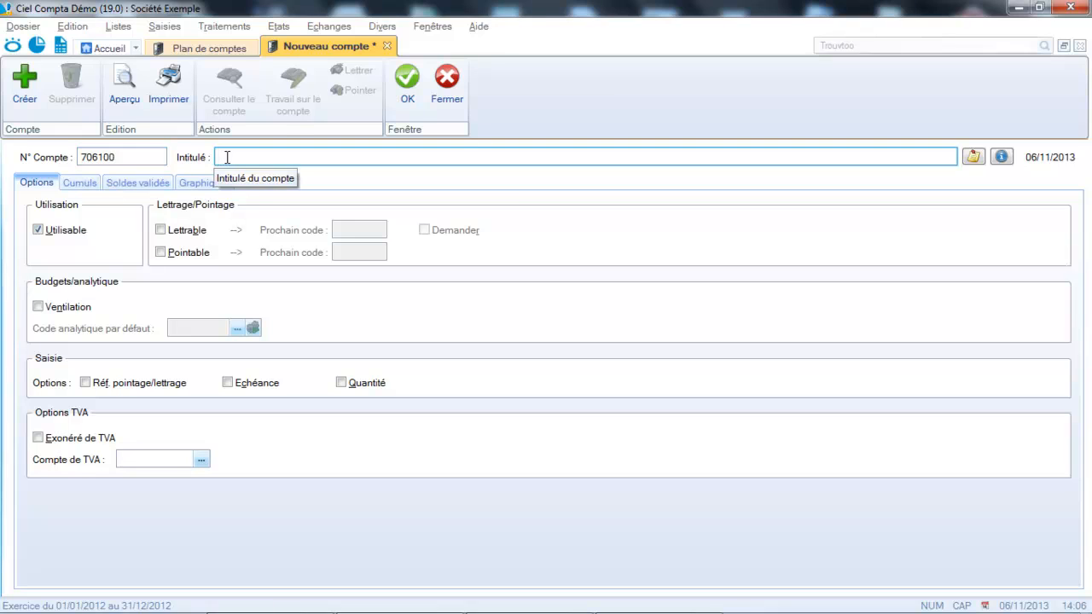
type("fORM")
key("BackSpace")
key("BackSpace")
key("BackSpace")
key("BackSpace")
key("Caps_Lock")
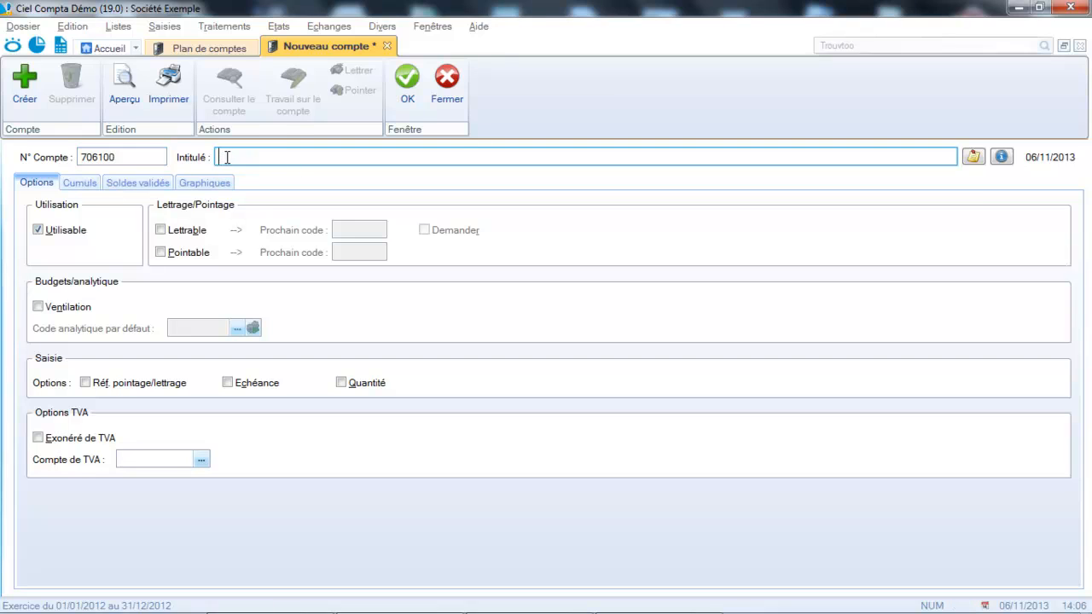
type("Formation")
key("Caps_Lock")
type("CIEL")
key("Tab")
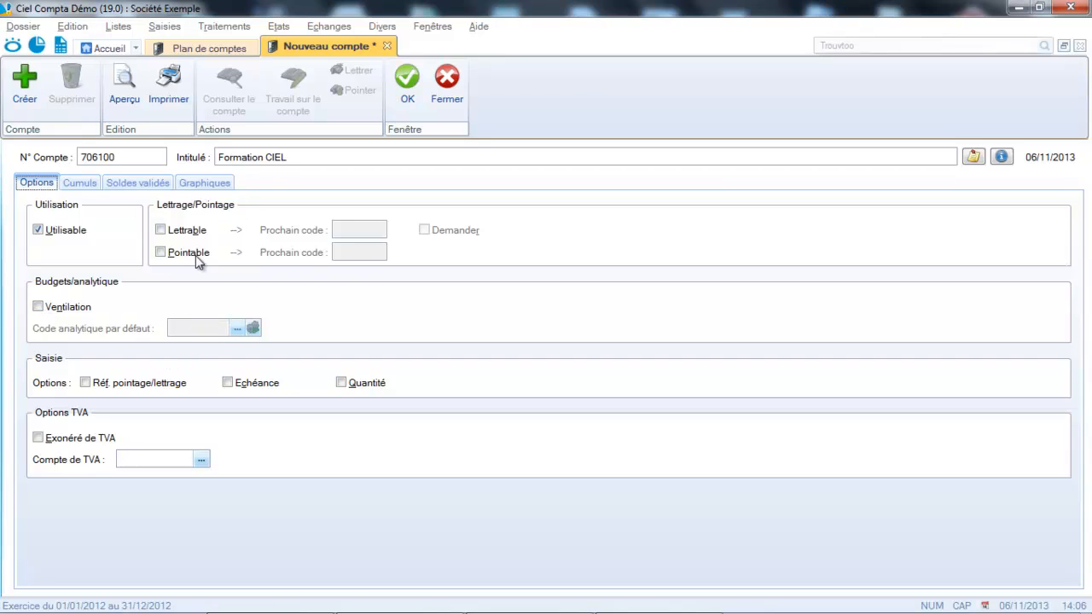
Assign VAT account 445714 (Tva collectée 19.6 %) to account 706100 and save it
left_click(207, 463)
left_click(218, 402)
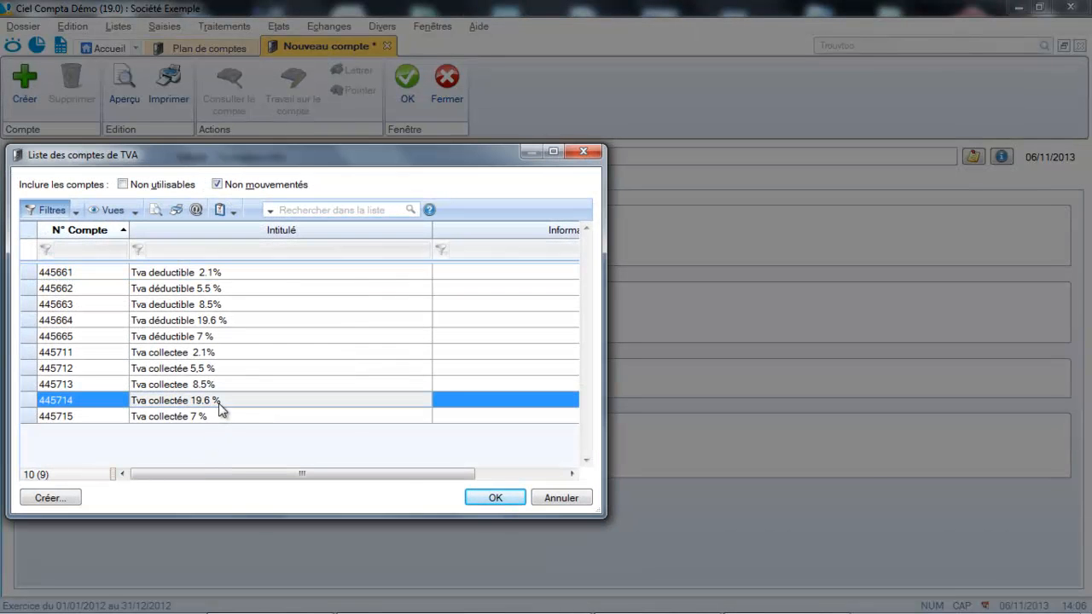
left_click(471, 498)
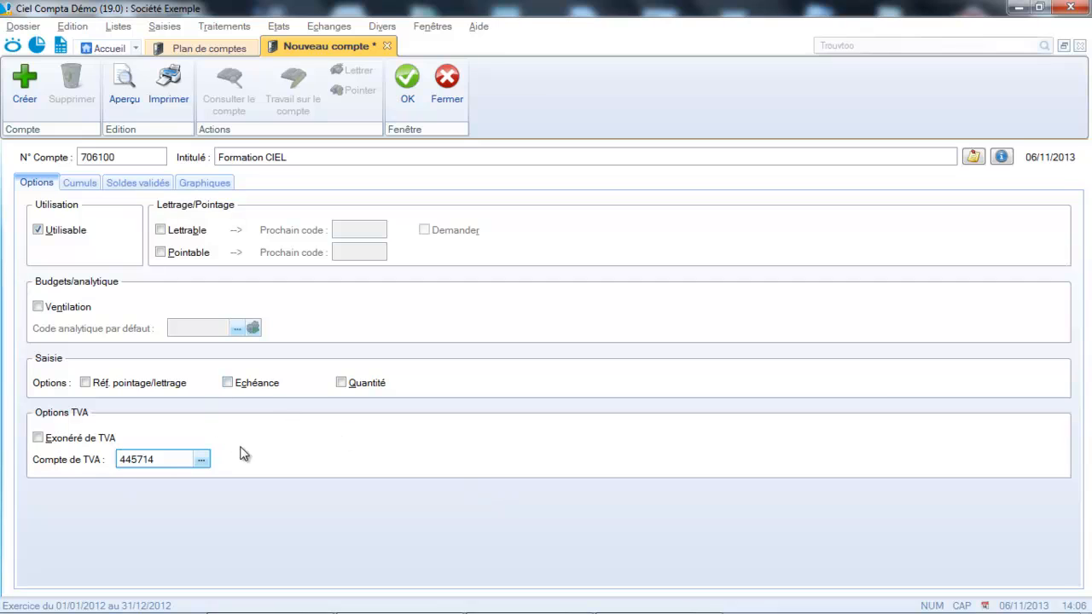
key("Tab")
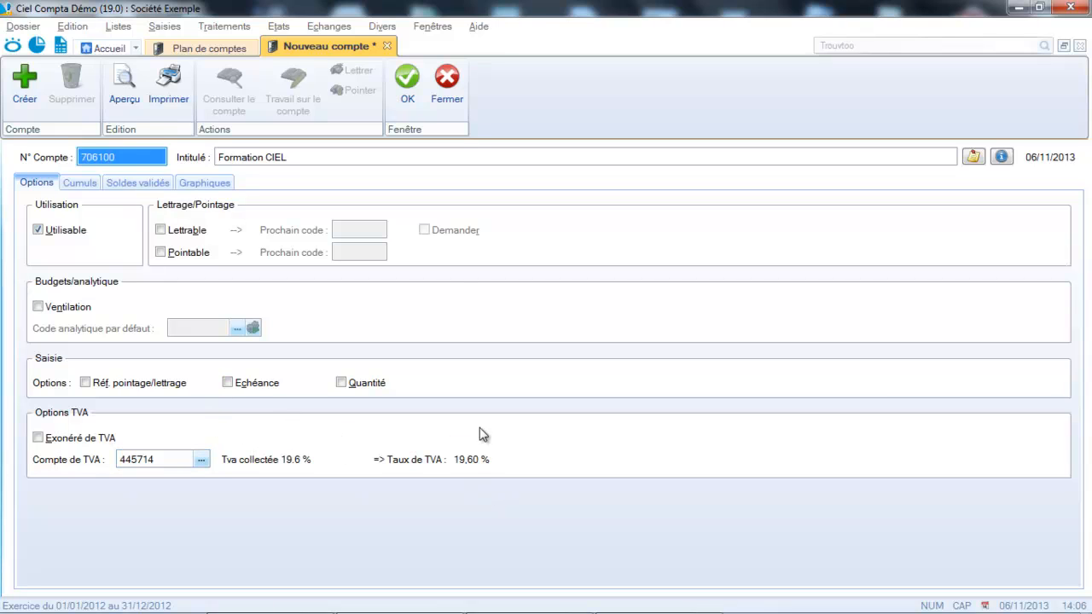
left_click(409, 90)
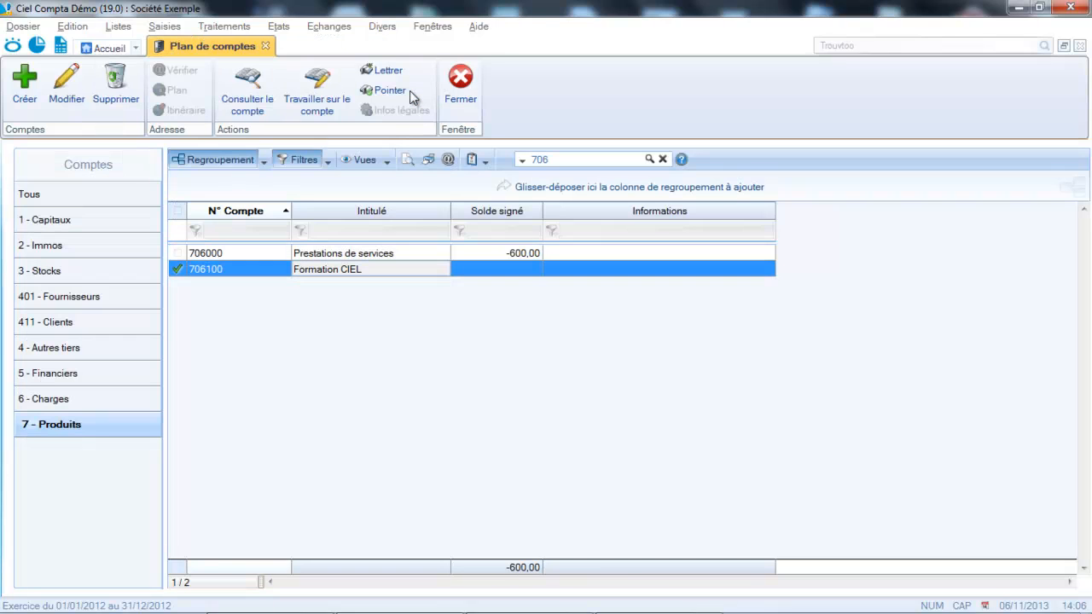